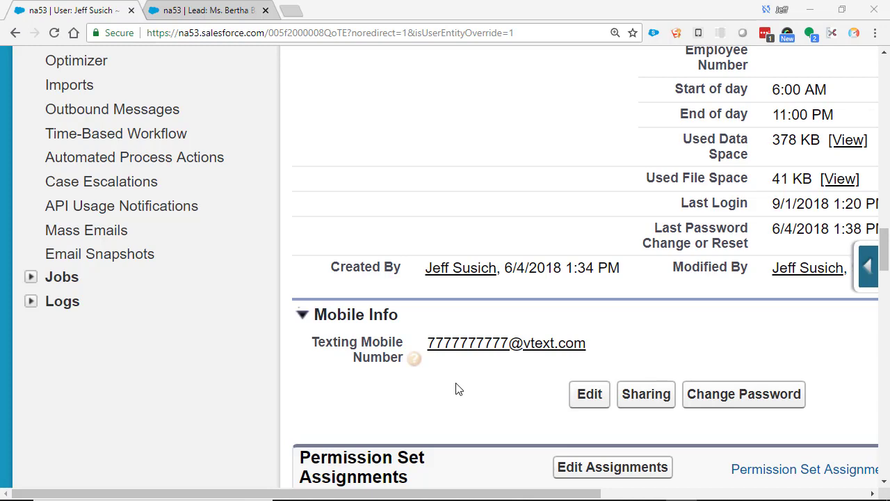
- Switch to the open lead record
click(225, 11)
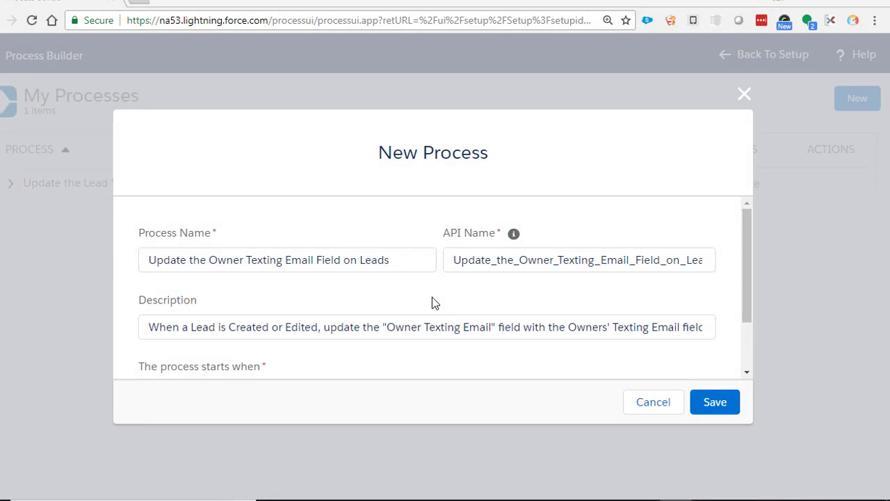
- Save the new process "Update the Owner Texting Email Field on Leads", which starts when a record changes
scroll(433, 303, down, 2)
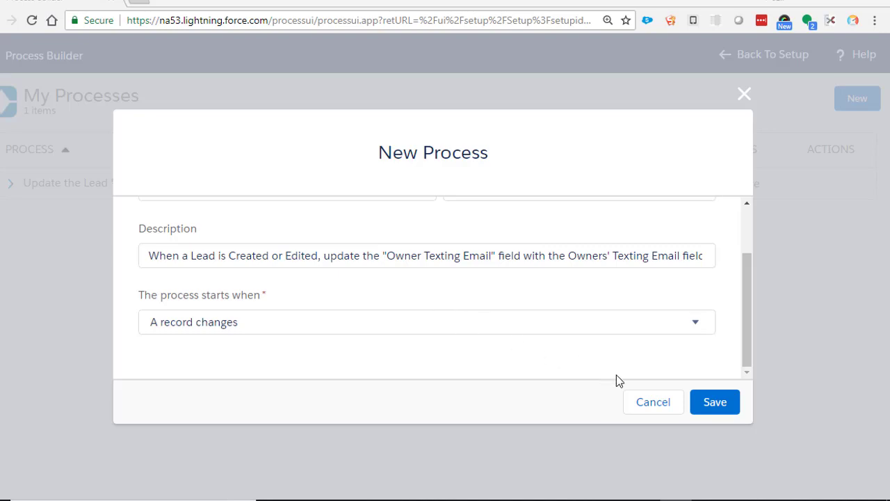
click(710, 402)
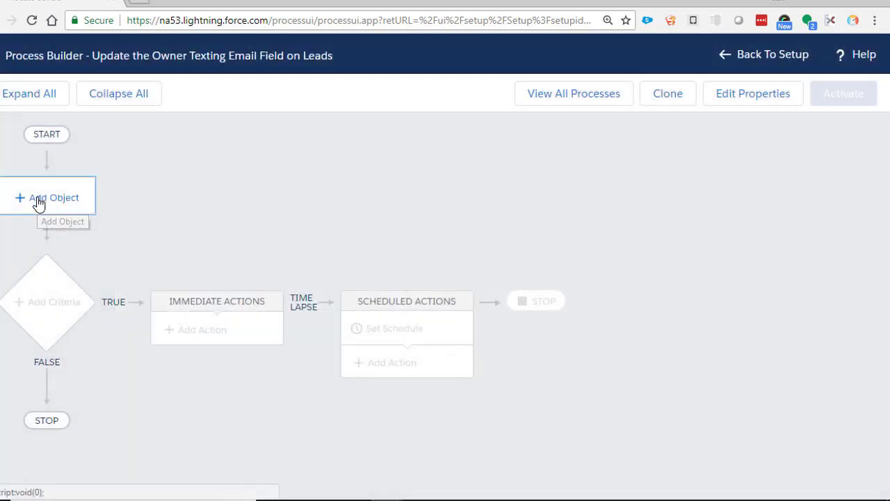
- Set Lead as the process object, start the process when a record is created or edited, and save
click(38, 201)
click(534, 214)
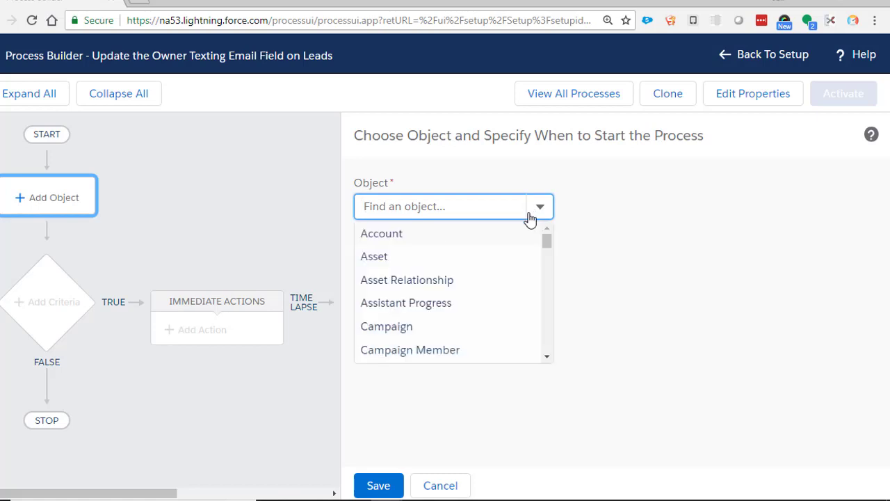
scroll(470, 257, down, 10)
scroll(470, 257, down, 5)
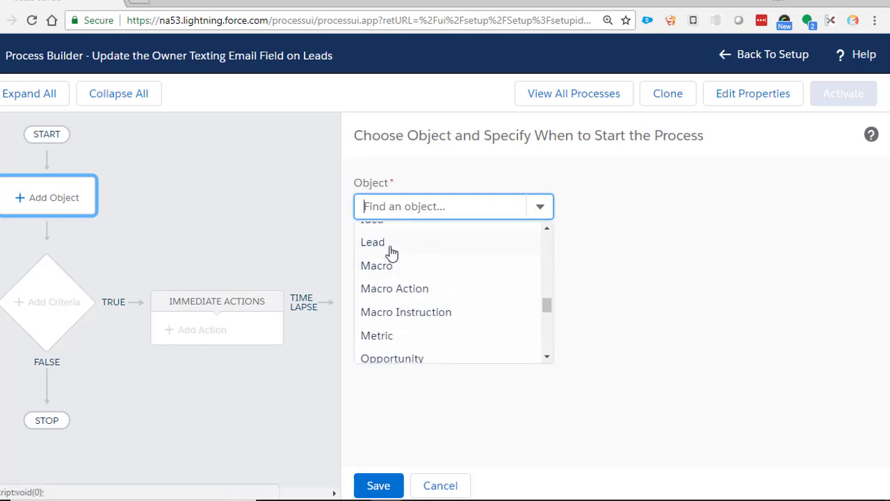
click(392, 254)
click(360, 285)
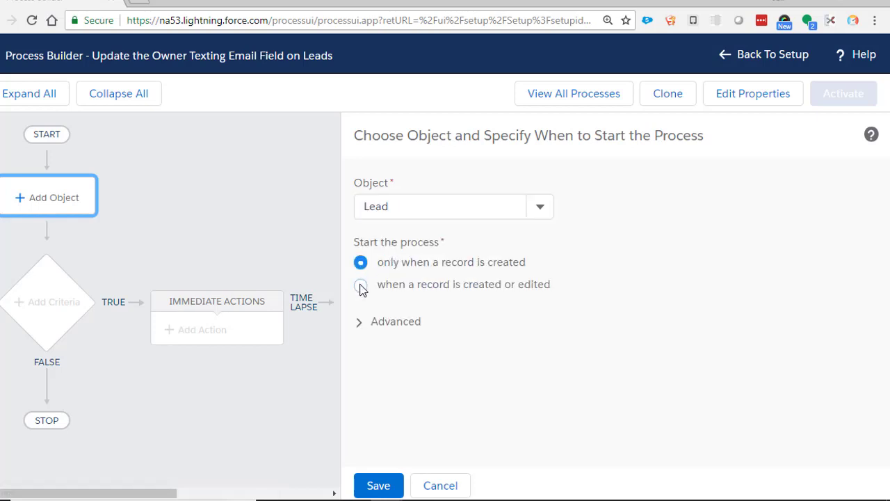
click(380, 489)
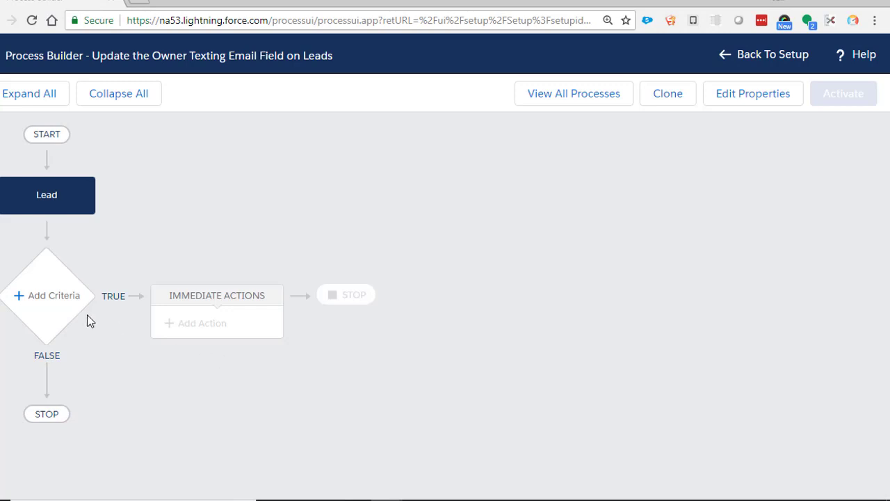
- Add a criteria node to the process and name it "Update the Owner Texting field"
click(47, 299)
click(290, 209)
text(U)
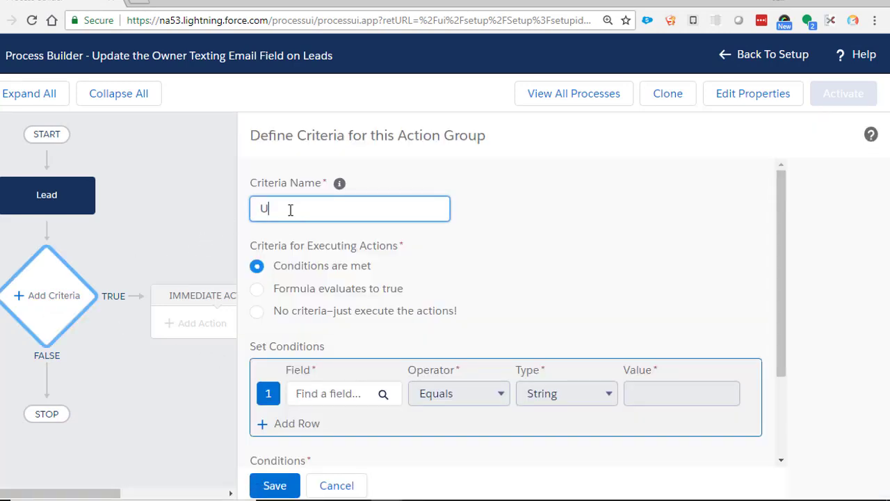
text(pdate the Owner Texting field)
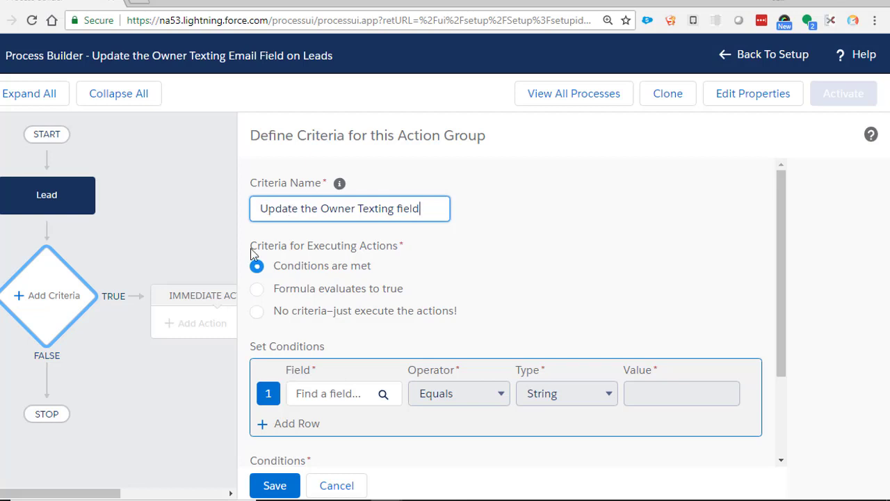
- Make the criteria depend on the formula LEFT([Lead].OwnerId , 3) <> "00G" evaluating to true, and save it
click(256, 292)
click(338, 429)
text(LEFT([Lead].OwnerId , 3) <> "00G")
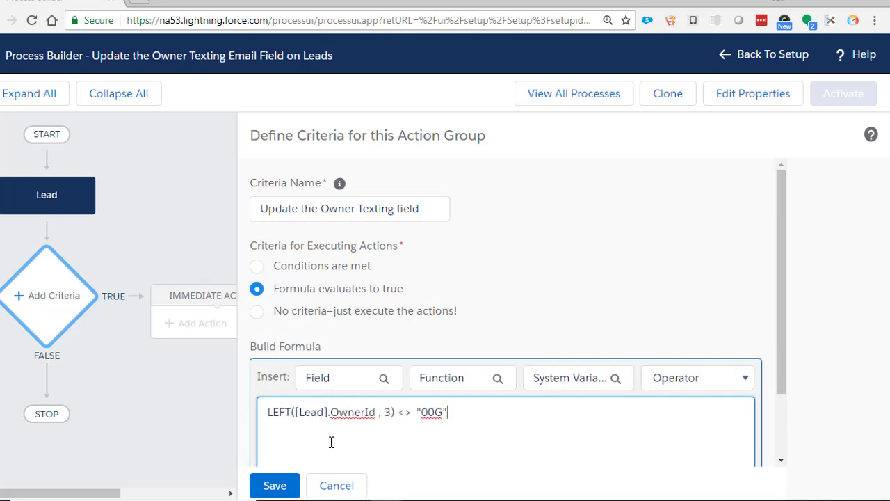
scroll(331, 441, down, 1)
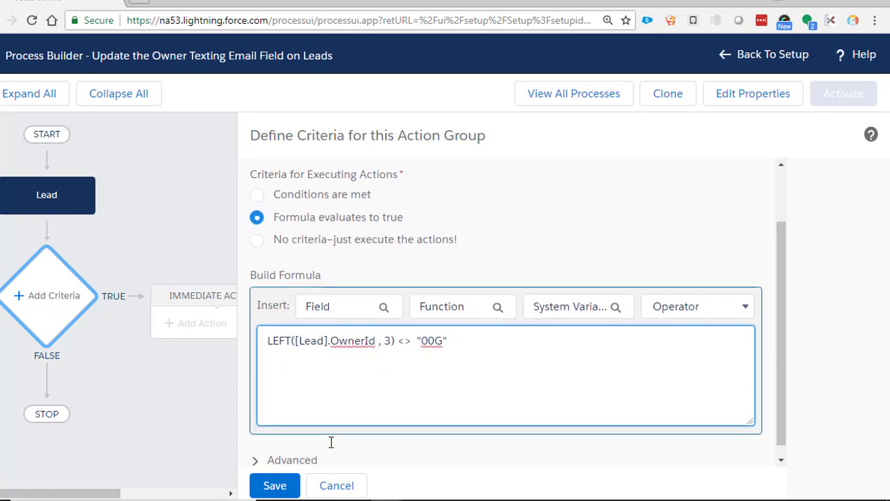
click(276, 487)
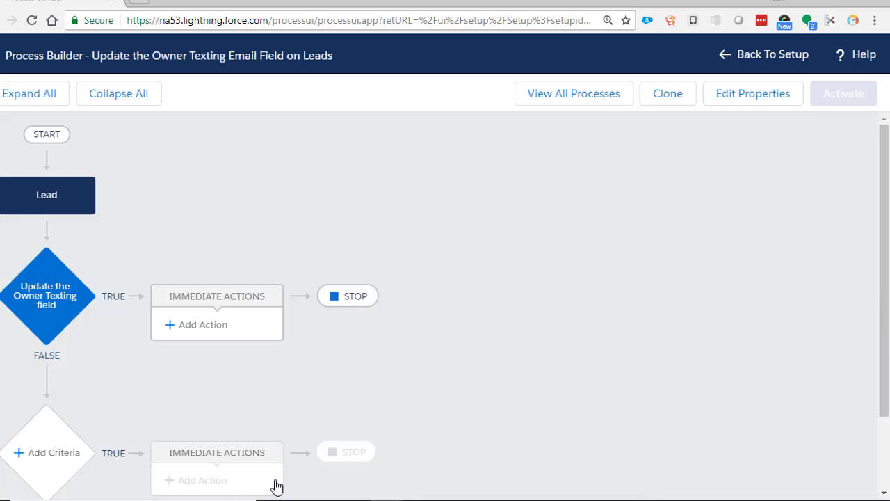
- Add an immediate action of type Update Records to the criteria and name it "Update the field"
click(201, 327)
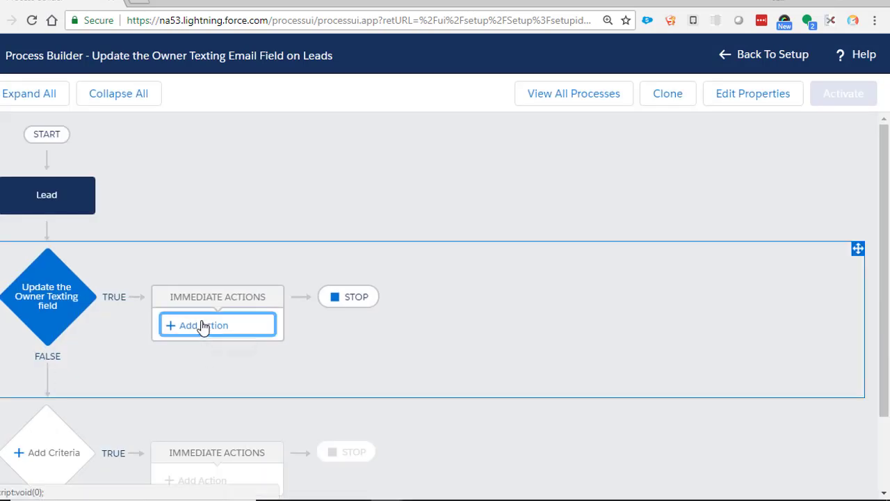
click(388, 212)
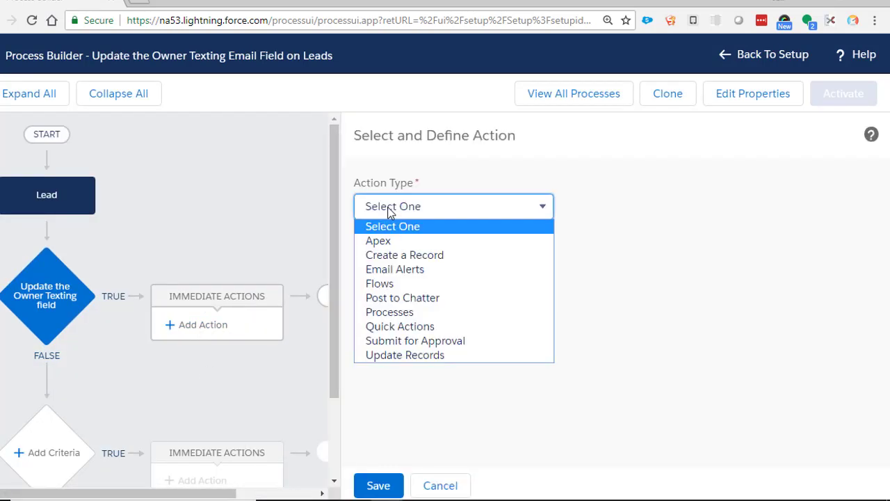
click(403, 355)
click(400, 273)
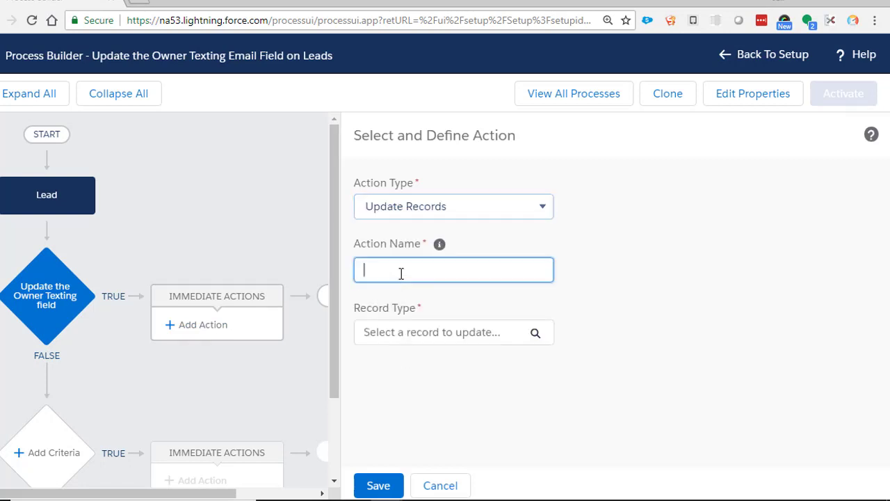
text(Up)
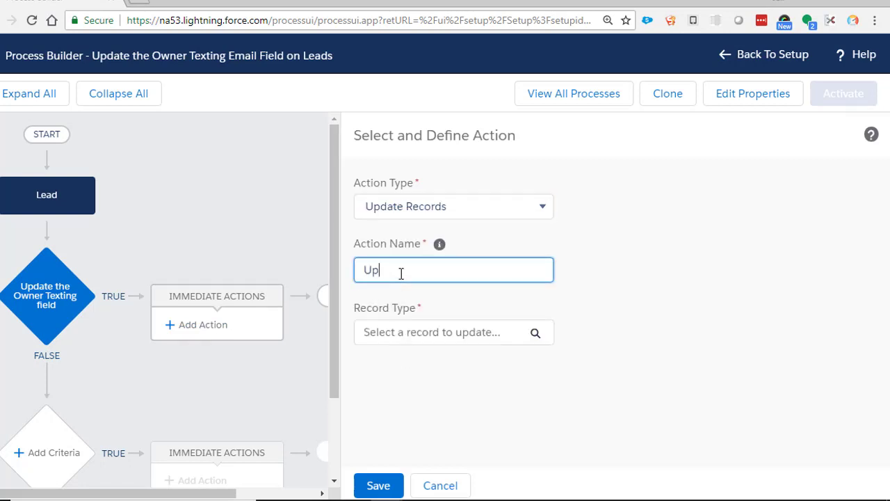
text(date the field)
- Choose the Lead record that started the process as the record for the action to update
click(422, 332)
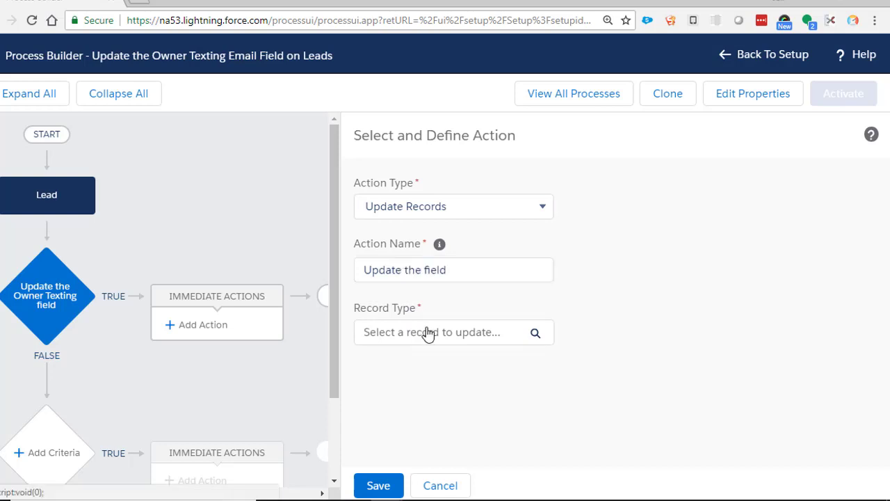
click(236, 234)
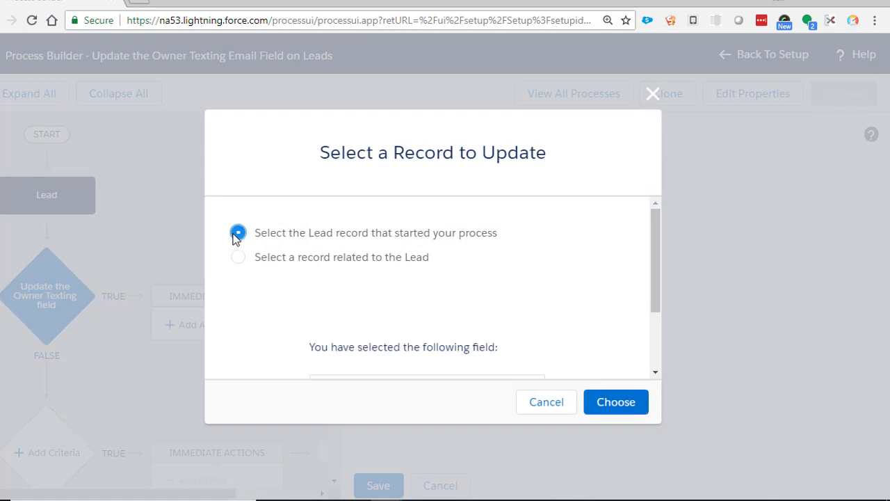
click(603, 402)
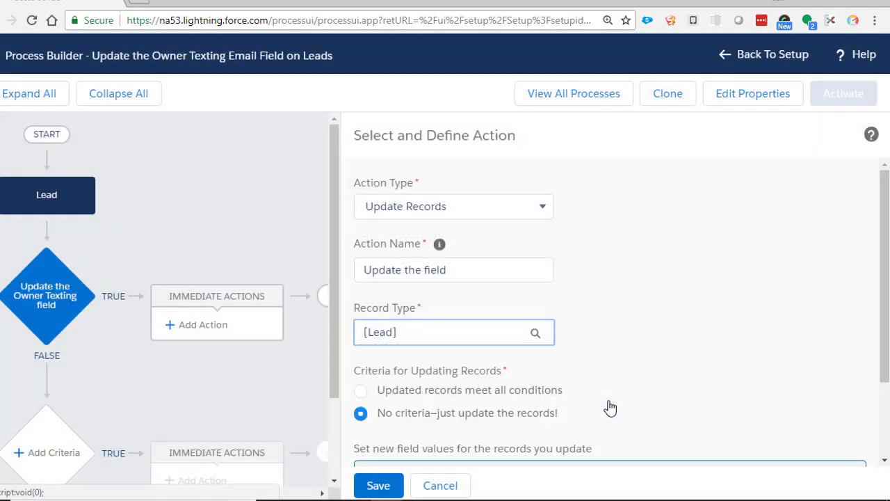
- Choose Owner Texting Email as the lead field that the action updates
scroll(610, 408, down, 2)
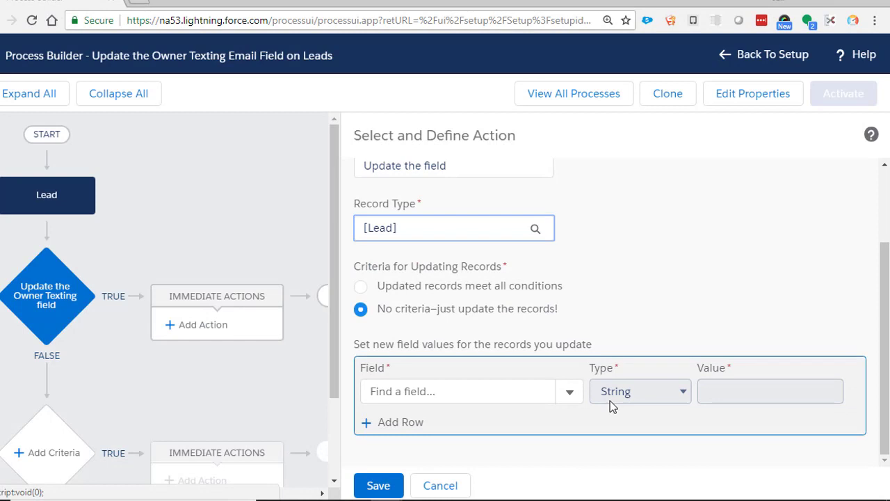
click(570, 395)
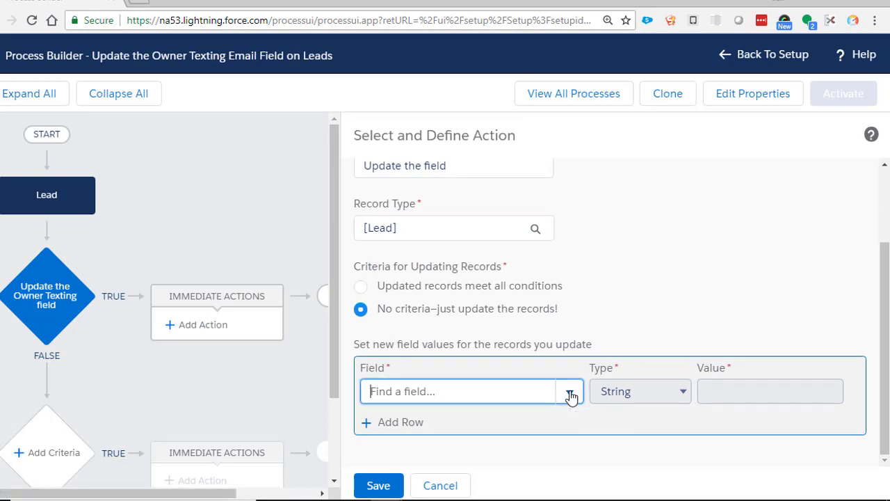
scroll(469, 397, down, 2)
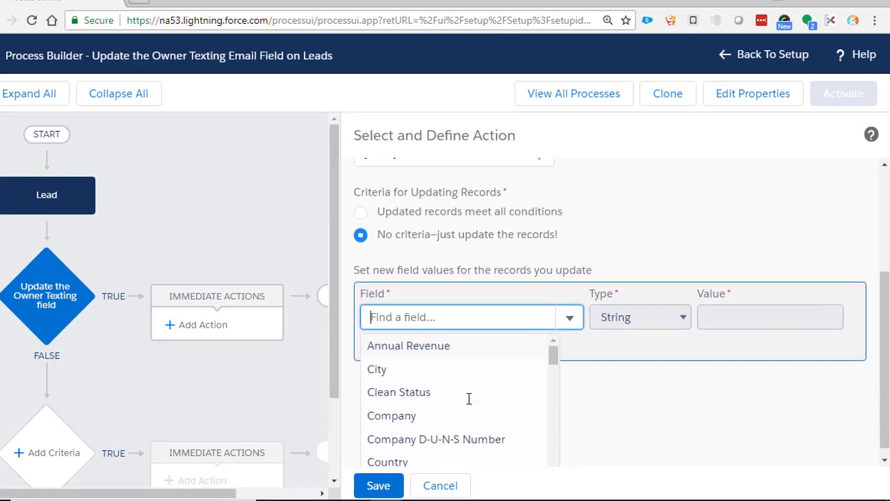
scroll(459, 398, down, 8)
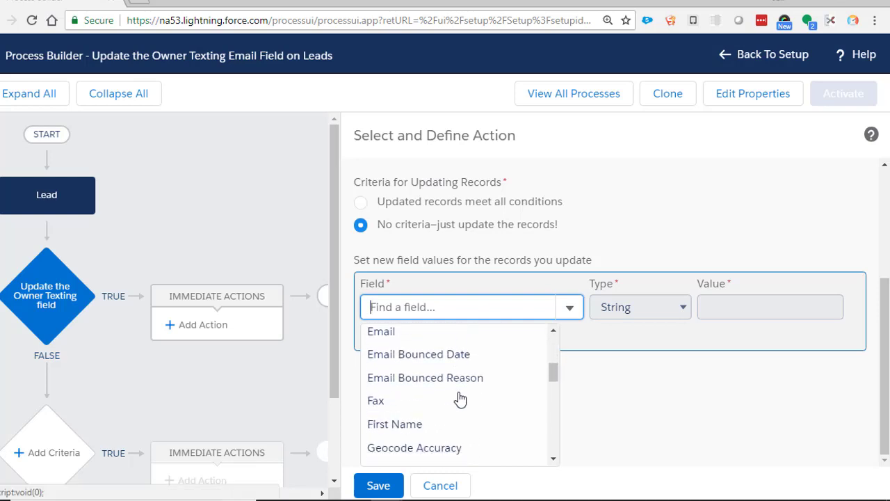
scroll(459, 398, down, 5)
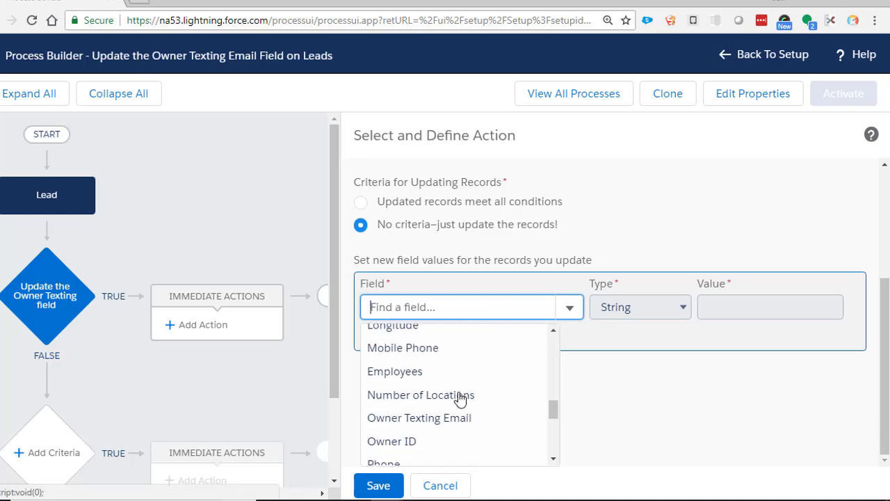
click(445, 421)
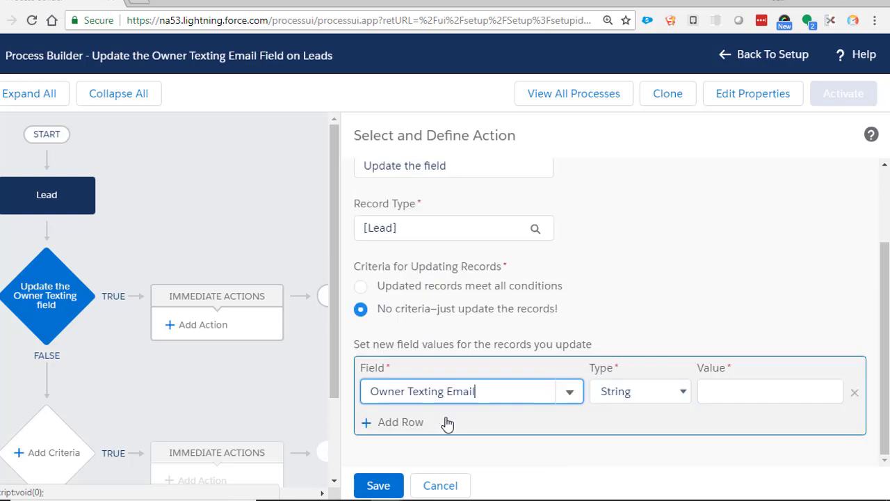
- Set the new value's type to Field Reference and go into the lead's Owner ID (User) fields
click(649, 393)
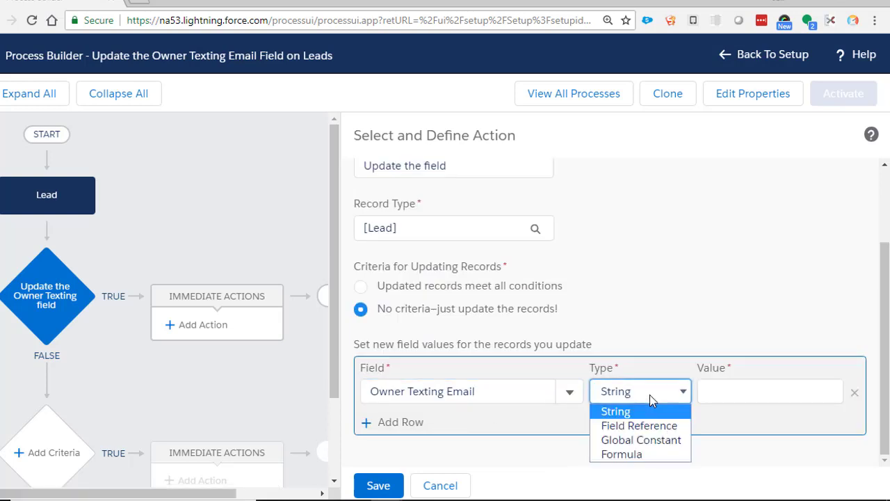
click(640, 424)
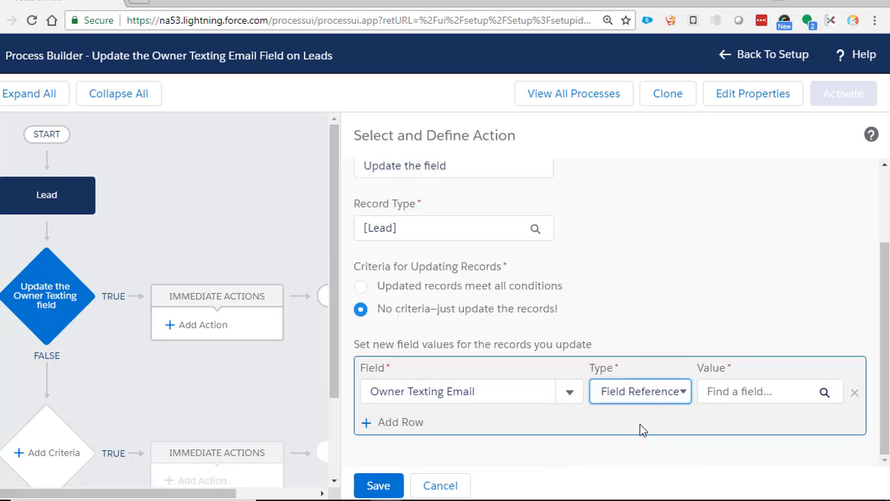
click(727, 396)
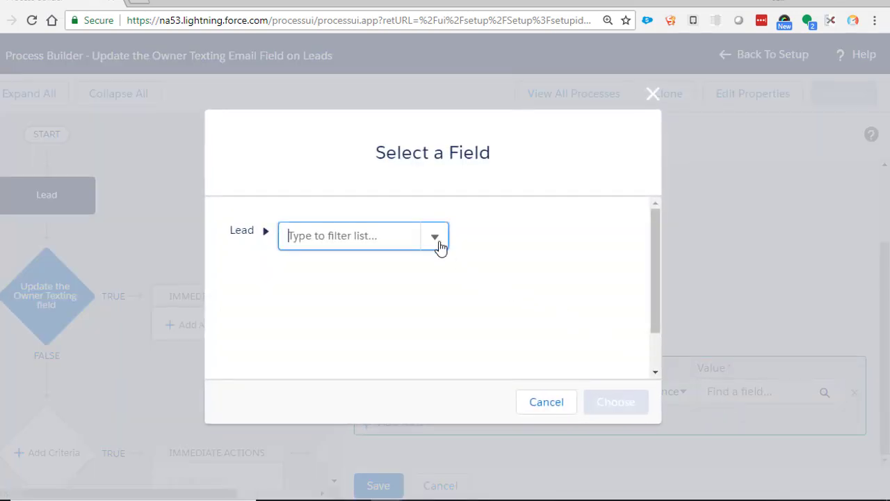
click(435, 240)
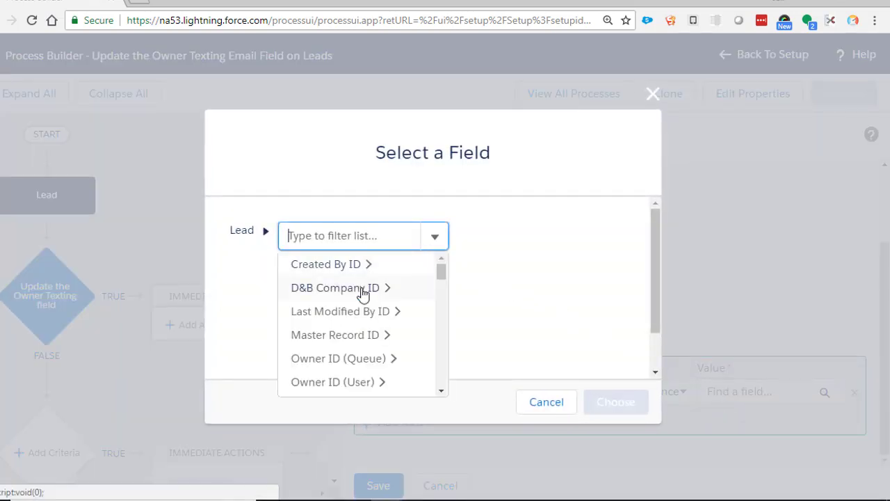
scroll(363, 294, down, 3)
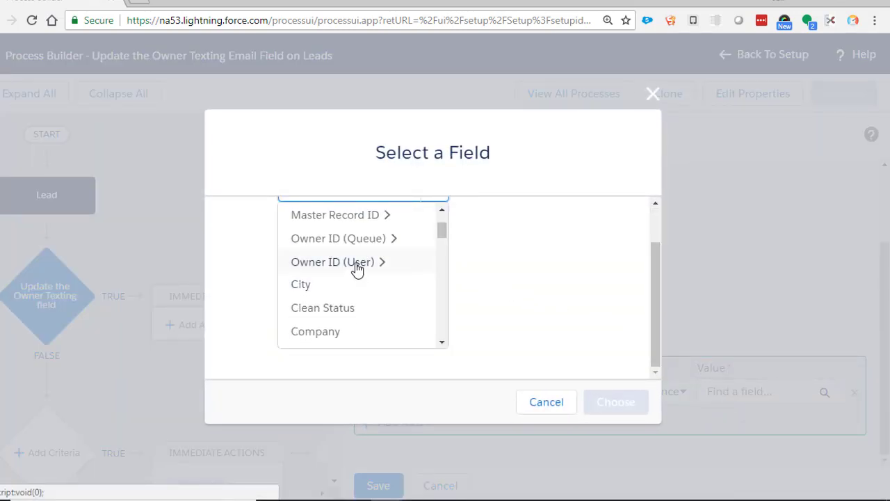
click(358, 262)
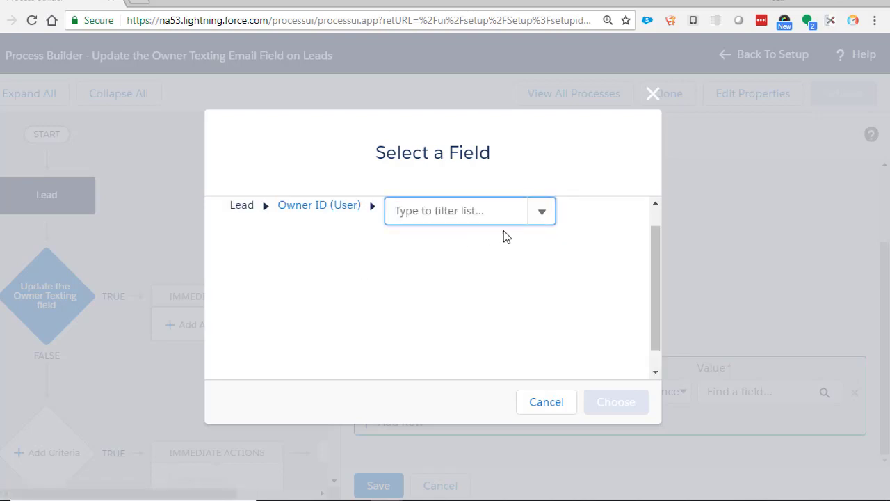
- Choose the owner's Texting Mobile Number as the referenced value for Owner Texting Email and save the action
click(542, 216)
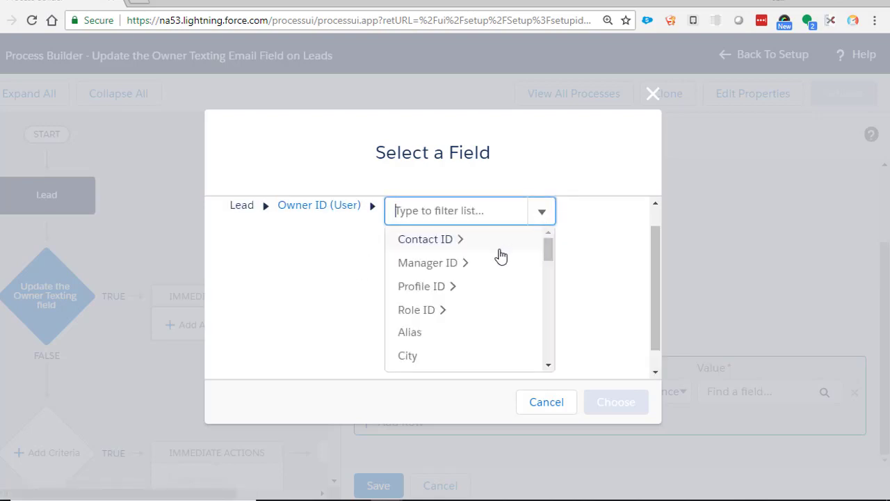
scroll(486, 264, down, 5)
scroll(488, 267, down, 3)
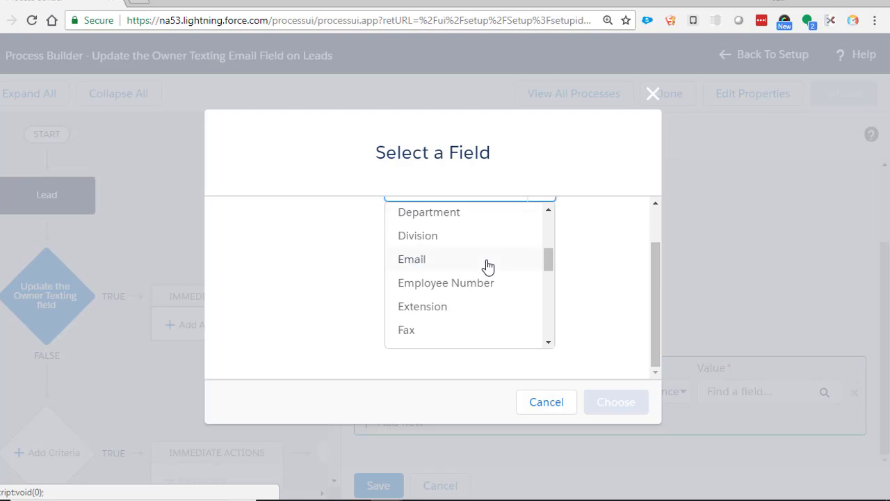
scroll(488, 267, down, 6)
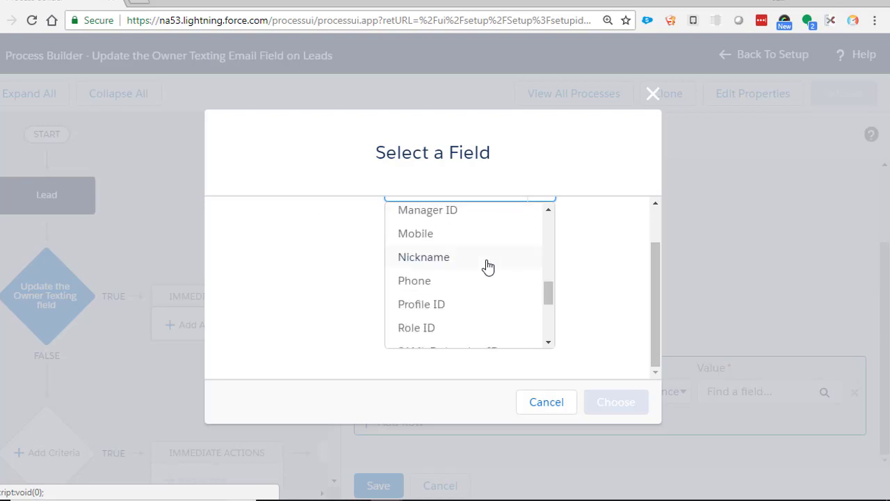
scroll(489, 266, down, 1)
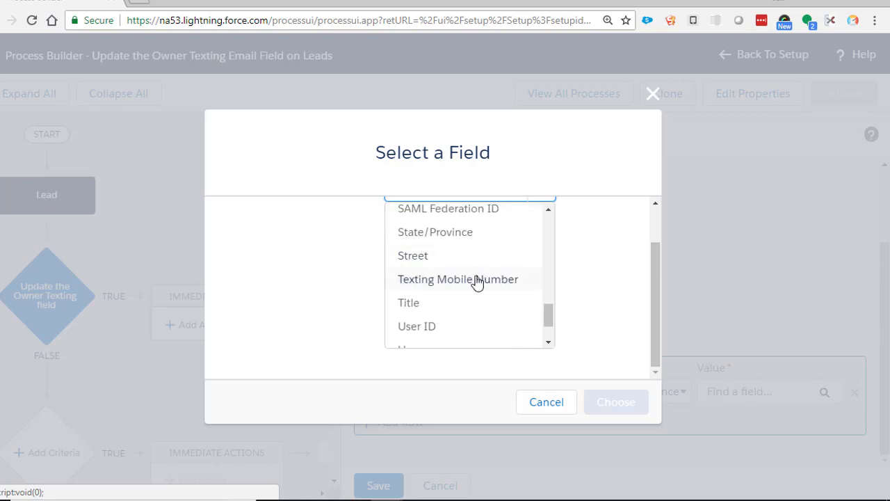
click(477, 282)
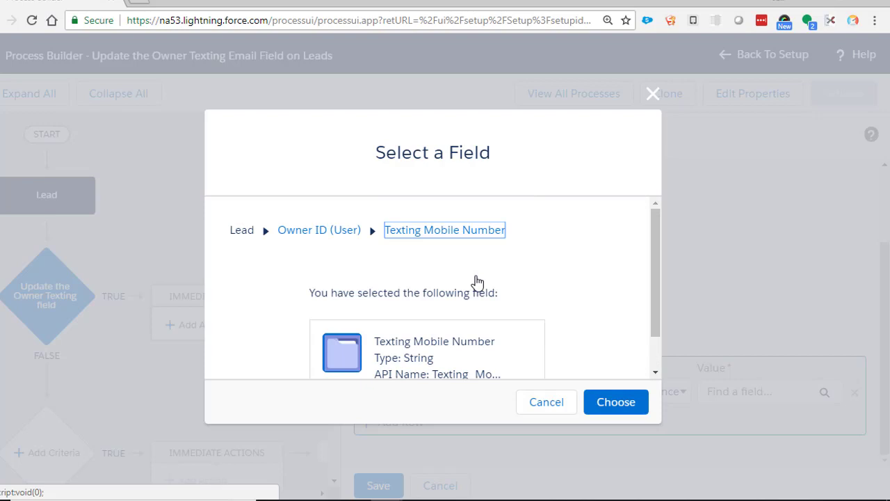
click(610, 409)
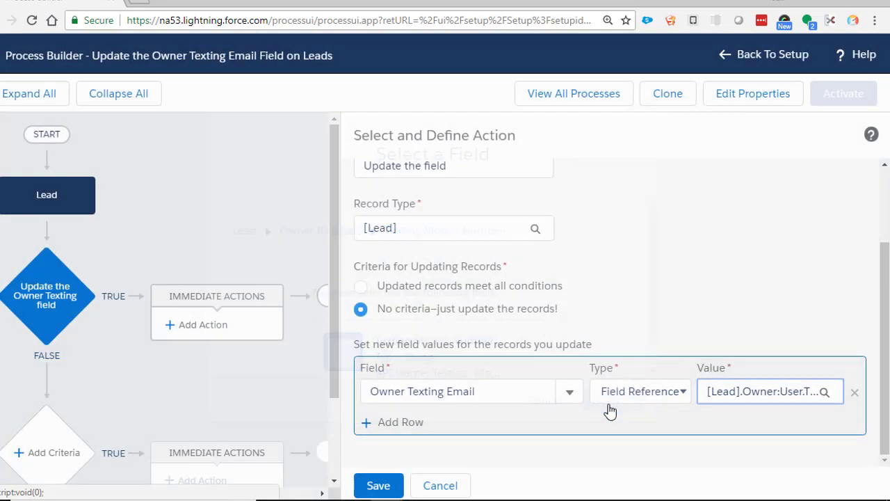
click(378, 485)
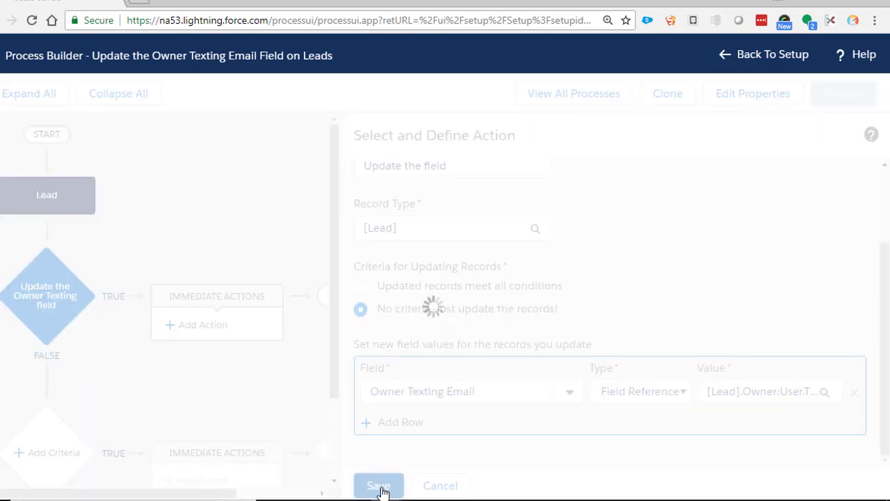
- Add a second criteria node named "Clear the Field" that executes its actions without any criteria, and save it
scroll(87, 362, down, 2)
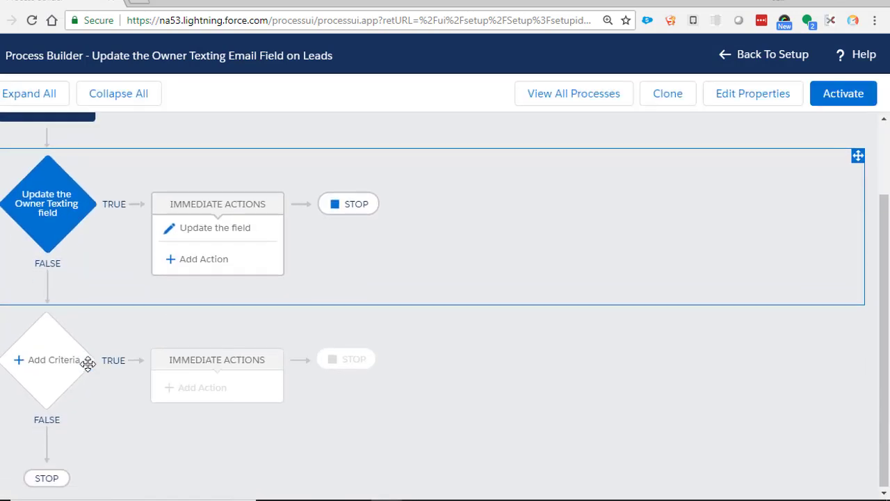
click(43, 363)
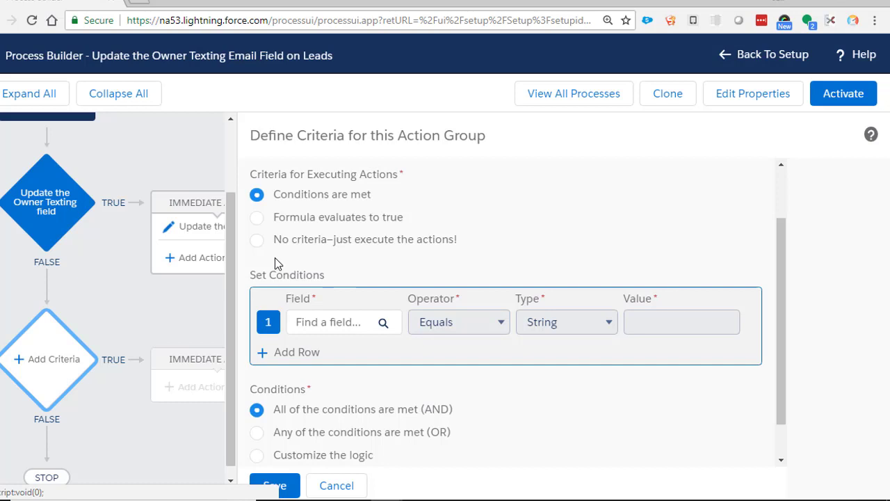
click(259, 242)
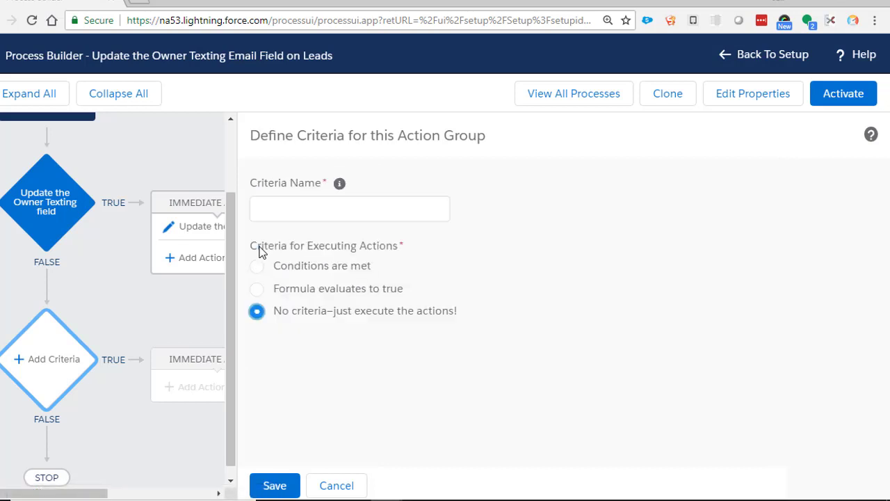
click(292, 206)
text(Clear the )
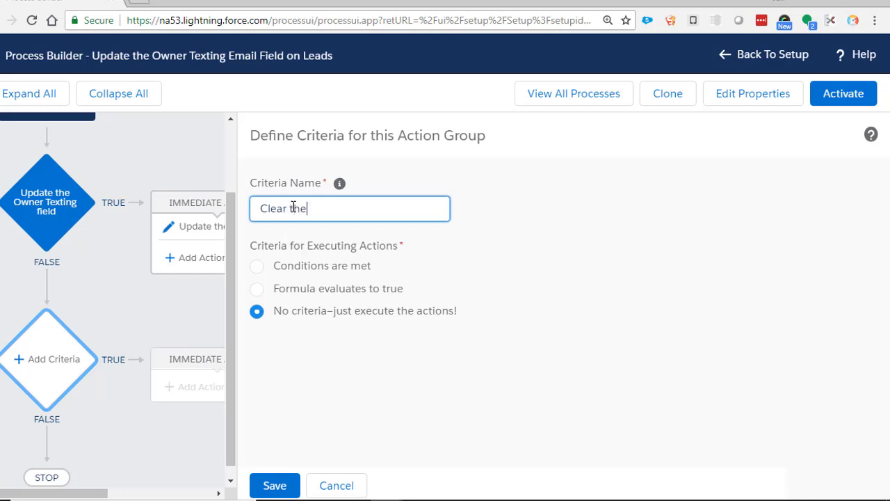
text(Field)
click(275, 486)
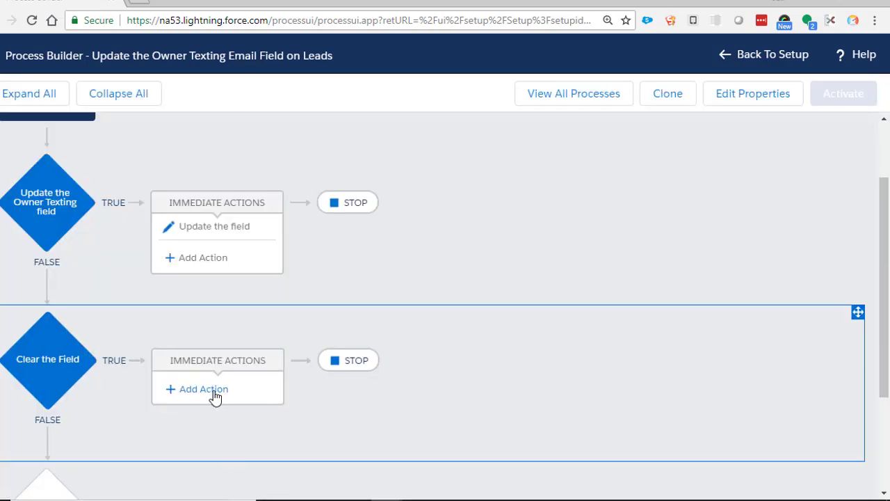
- Add an immediate action of type Update Records to the Clear the Field criteria and name it "Clear the field"
click(216, 391)
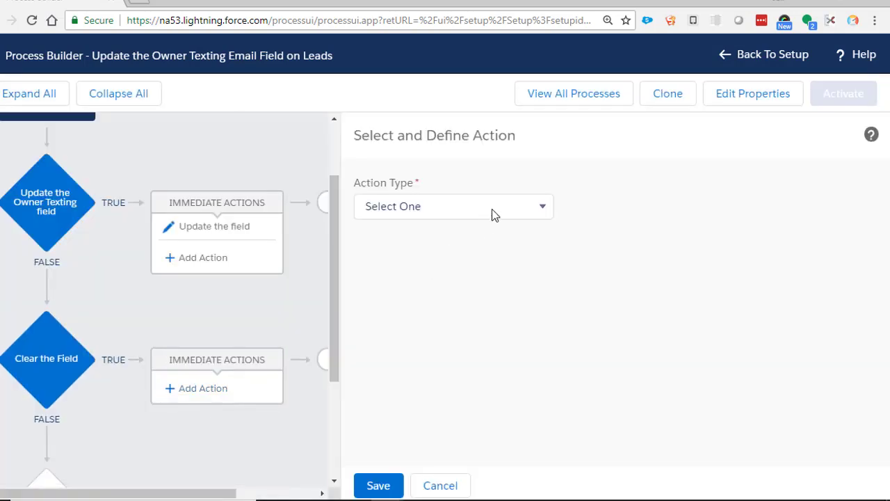
click(494, 213)
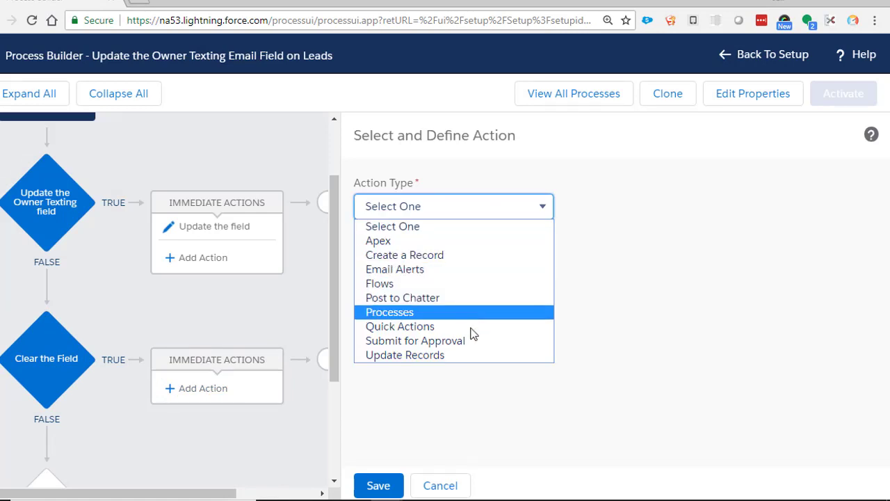
click(471, 356)
click(395, 267)
text(Clea)
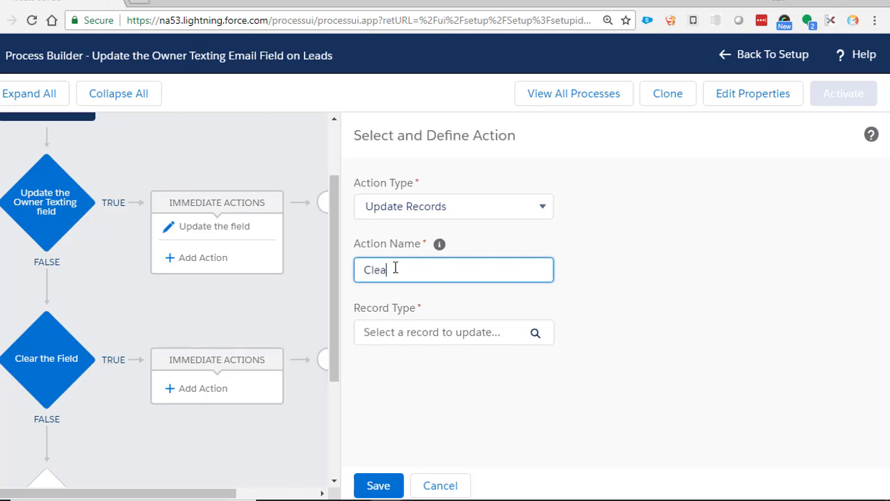
text(r the field)
- Make the "Clear the field" action update the Lead record that started the process
click(435, 338)
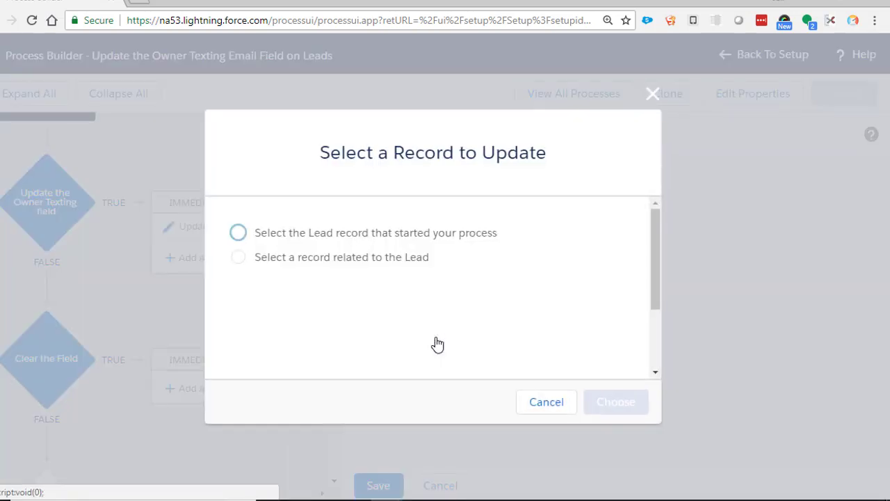
click(239, 233)
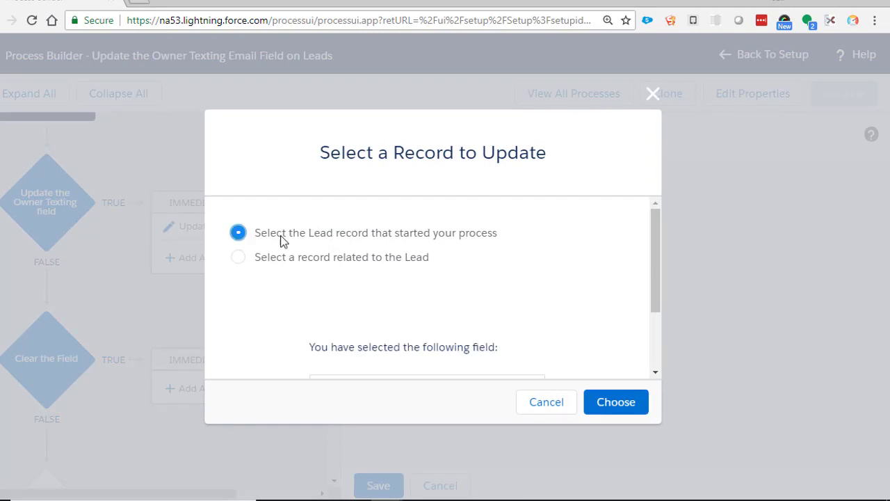
click(616, 403)
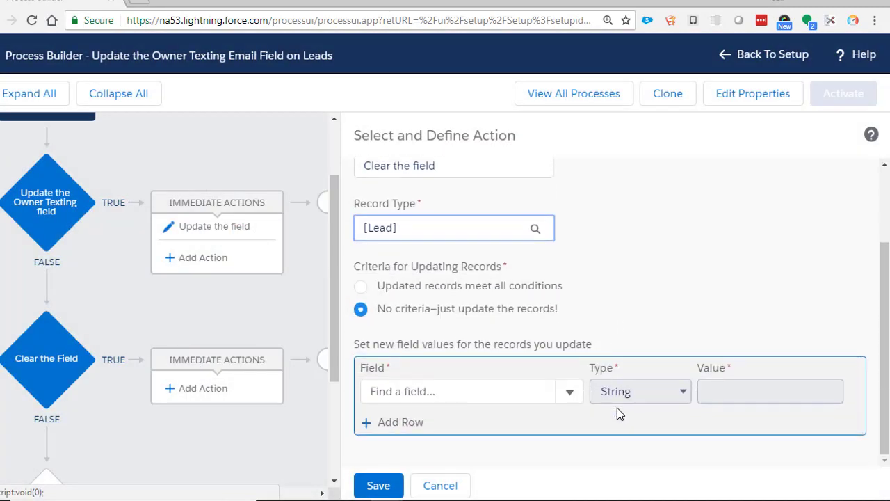
- Set the lead's Owner Texting Email field to the global constant $GlobalConstant.Null and save the action
click(568, 394)
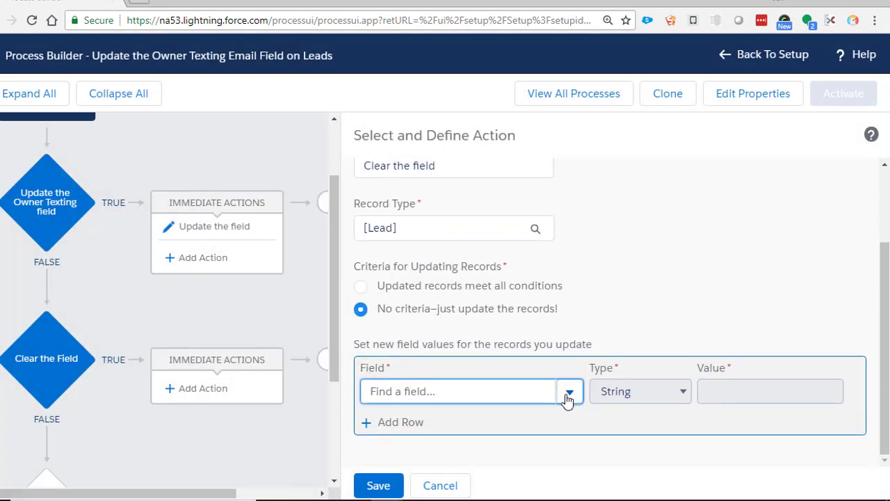
scroll(437, 380, down, 2)
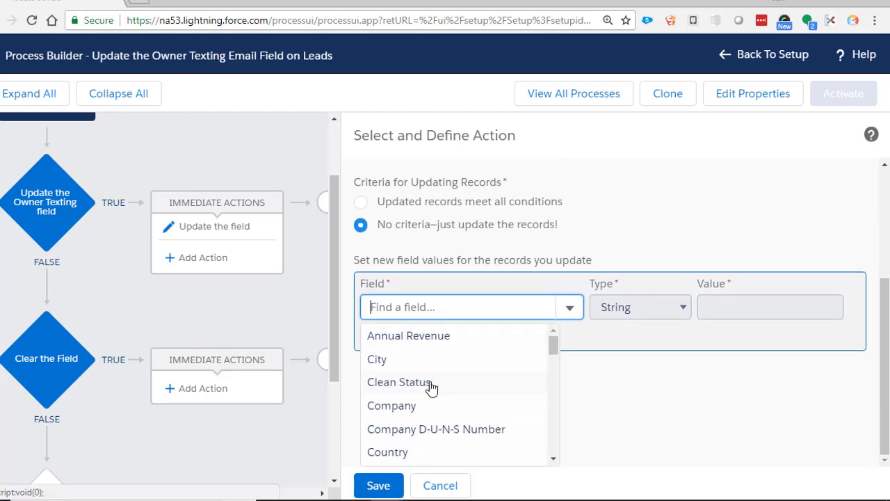
scroll(424, 386, down, 8)
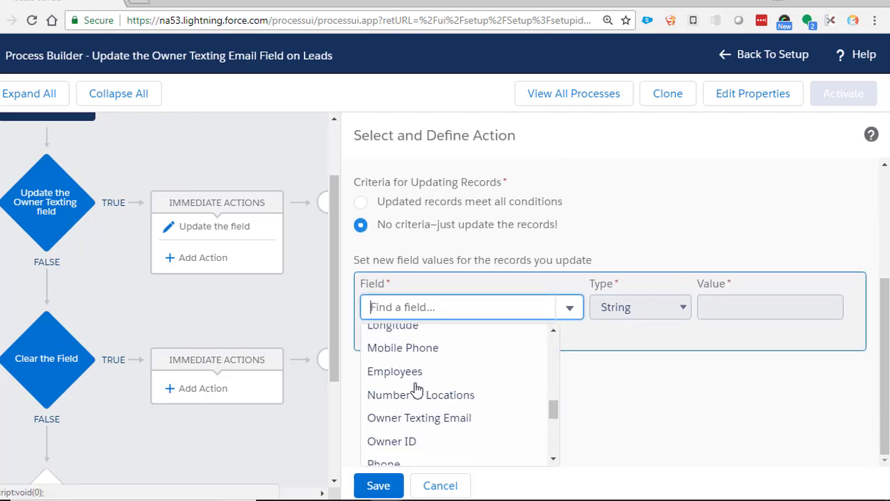
click(420, 419)
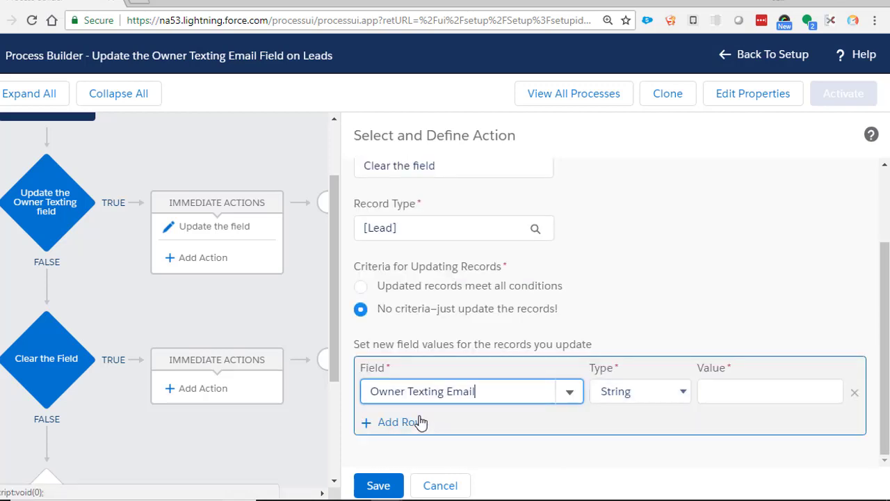
click(626, 393)
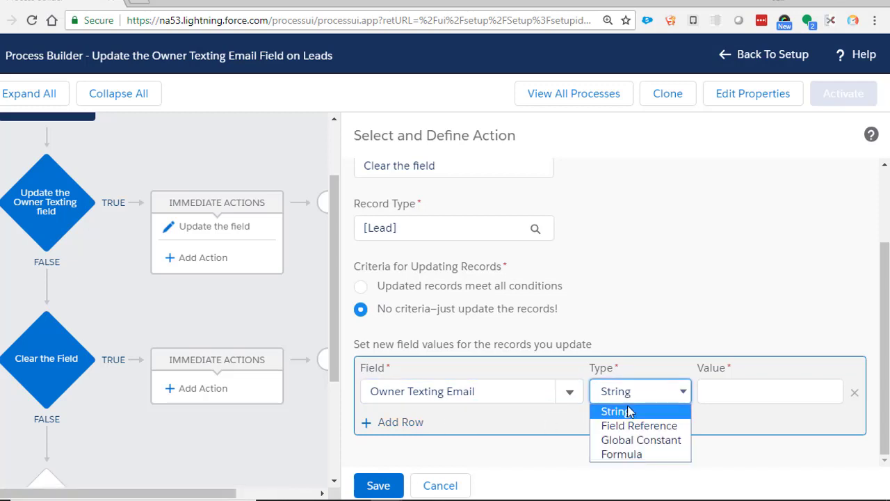
click(631, 440)
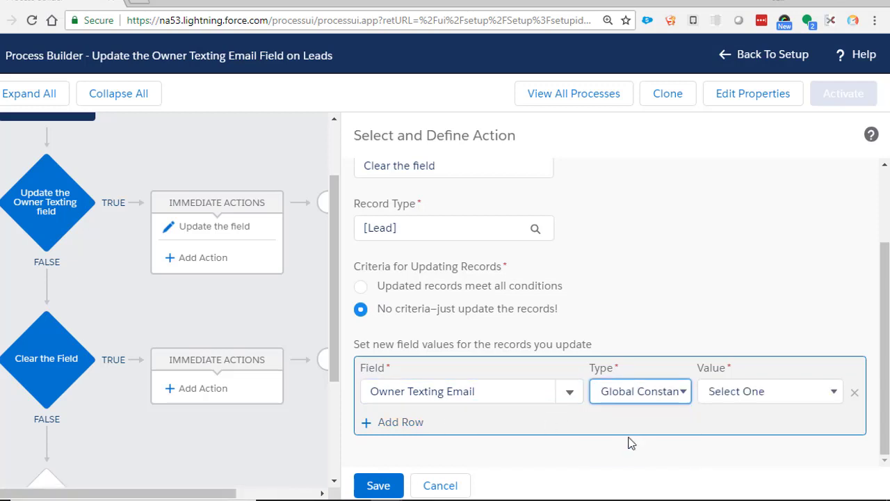
click(735, 398)
click(735, 425)
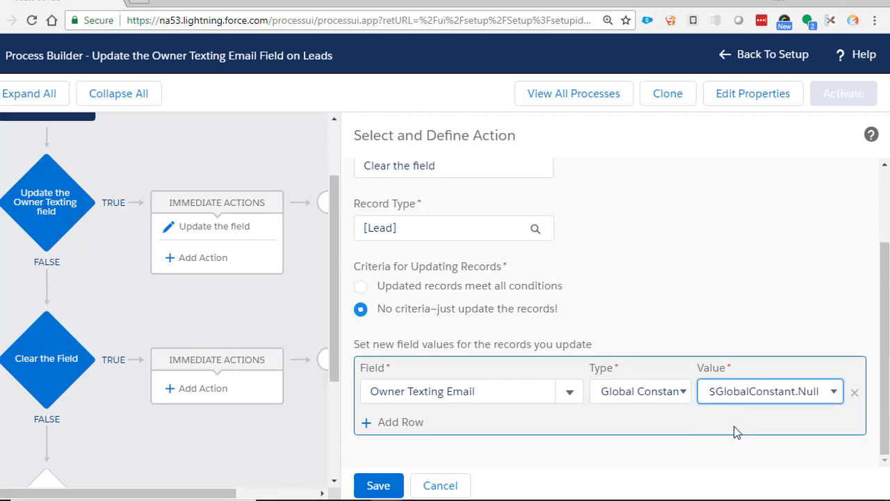
click(378, 484)
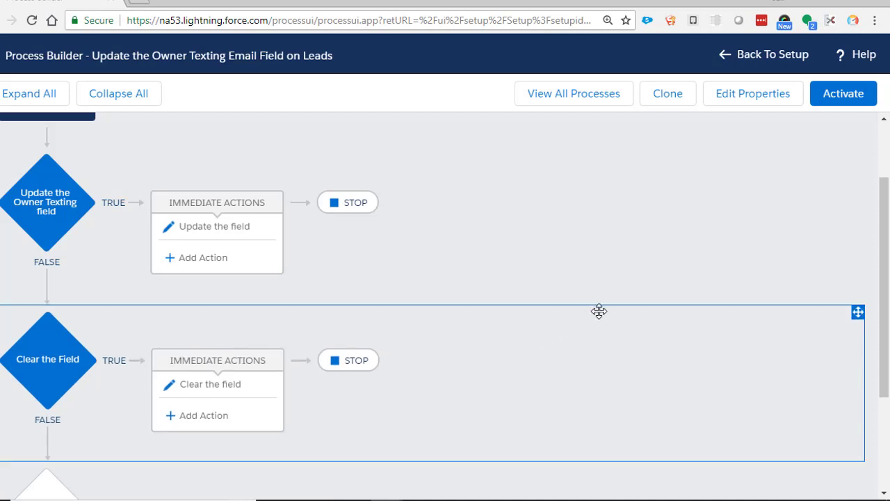
- Activate the Owner Texting Email process and confirm the activation
click(842, 96)
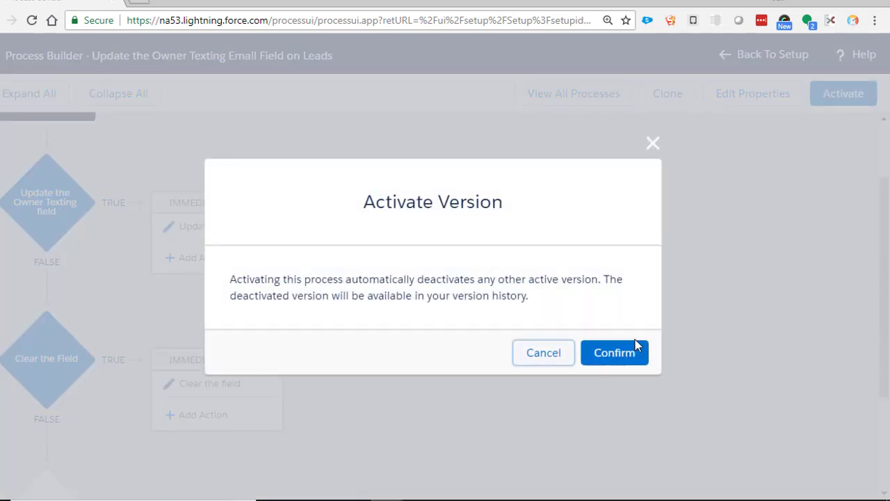
click(614, 353)
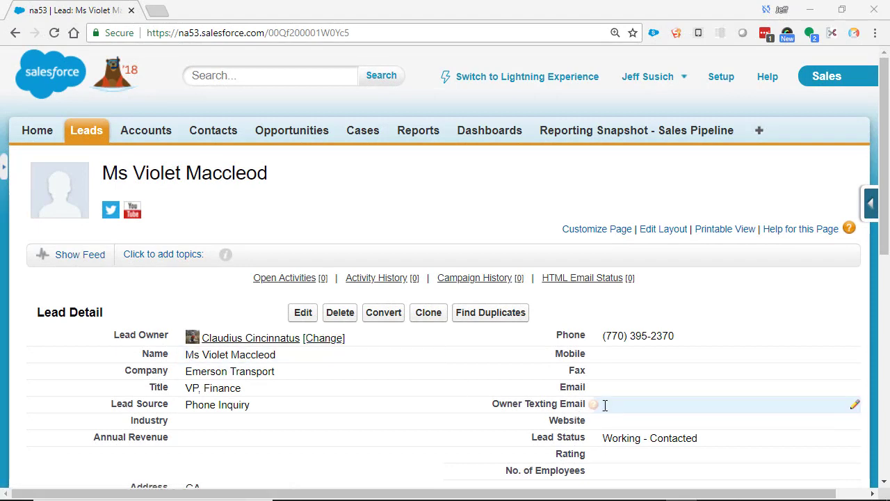
- Transfer the test lead to another user by looking up the new owner's name, and save the change
click(331, 344)
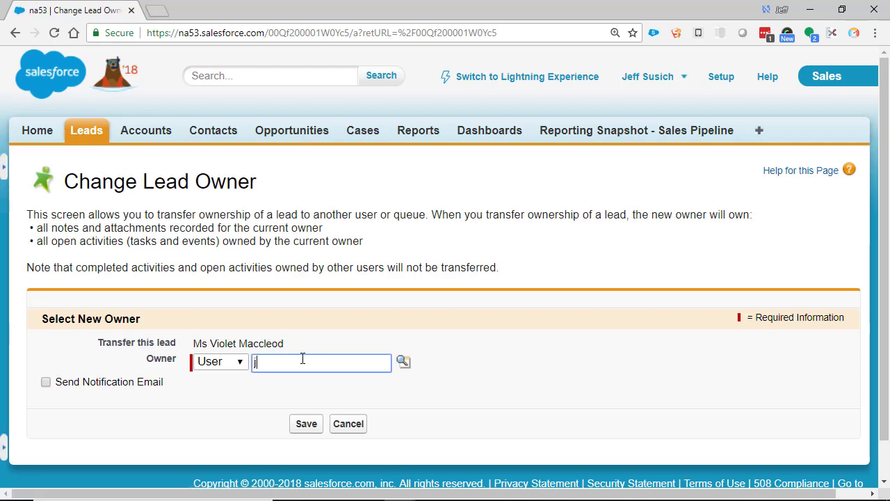
text(jeff)
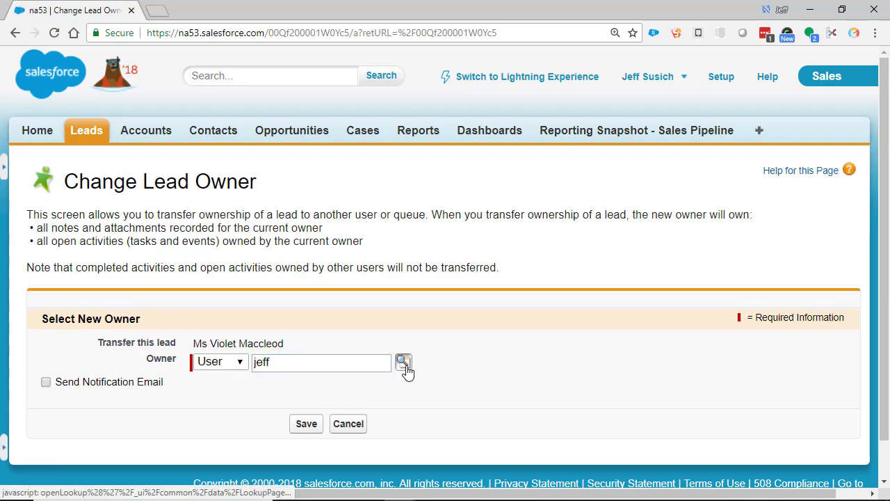
click(403, 362)
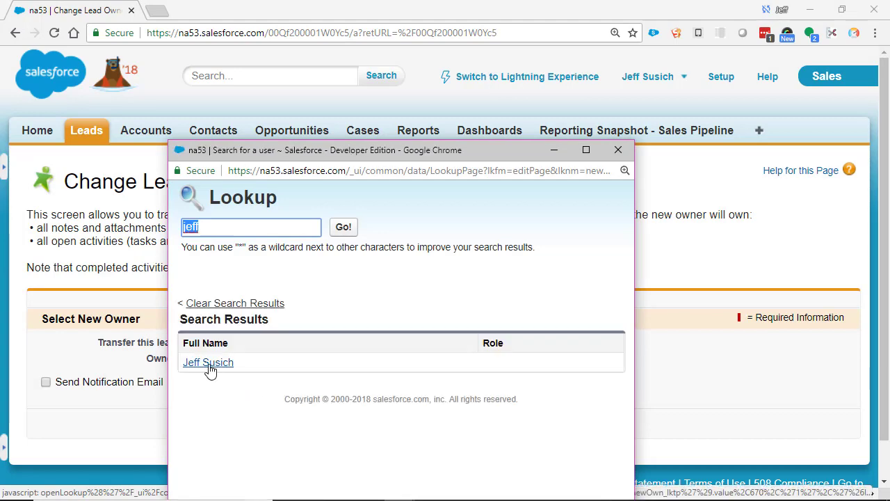
click(208, 364)
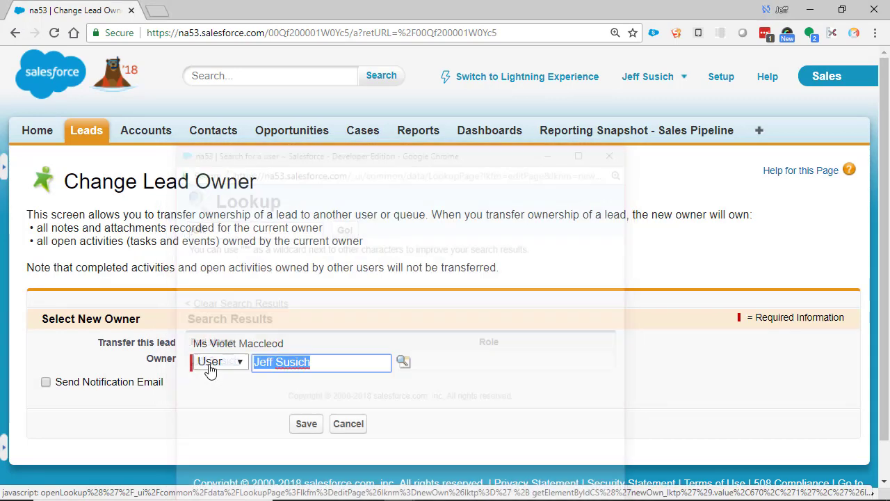
click(307, 424)
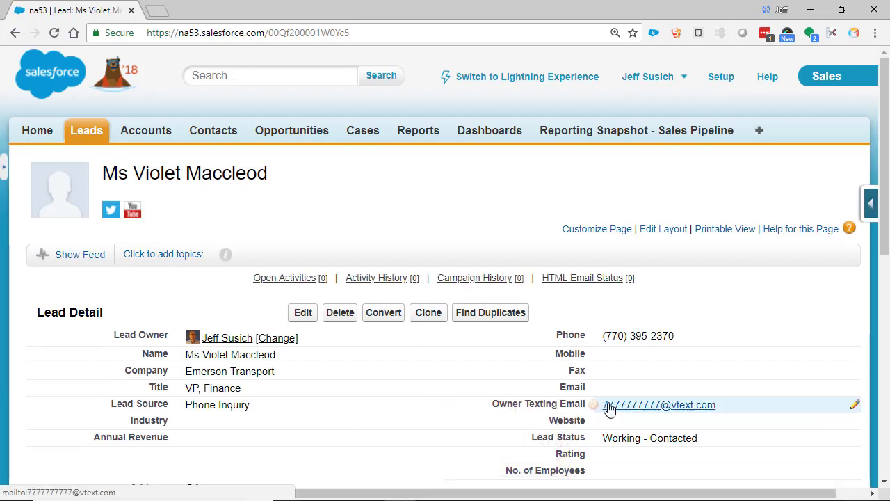
- Transfer the test lead from its user owner to the queue named Lead Queue and save the ownership change
mouse_move(601, 410)
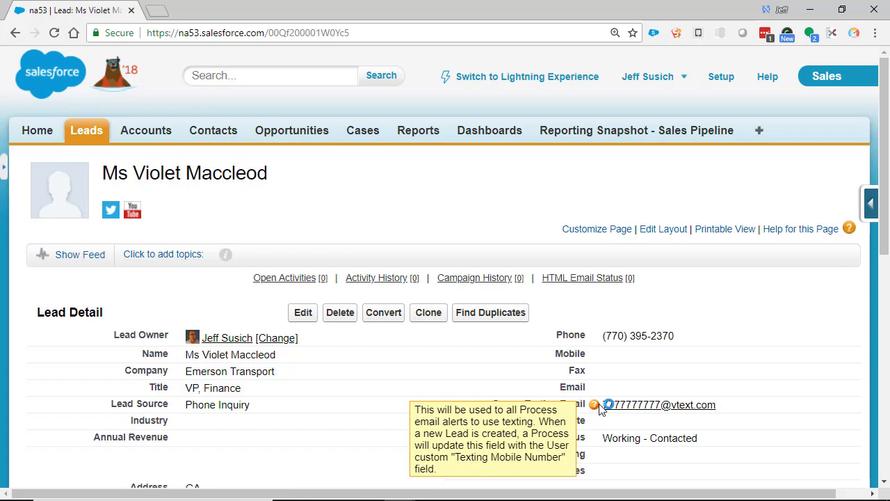
click(277, 338)
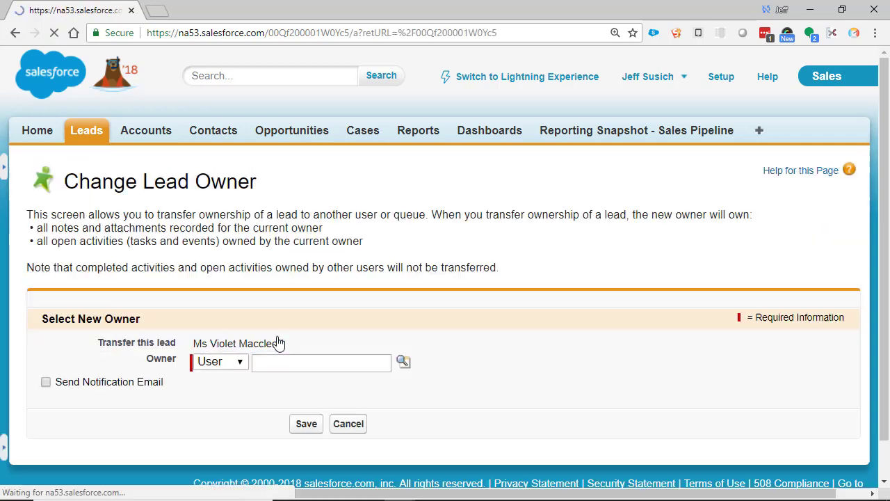
click(238, 360)
click(233, 393)
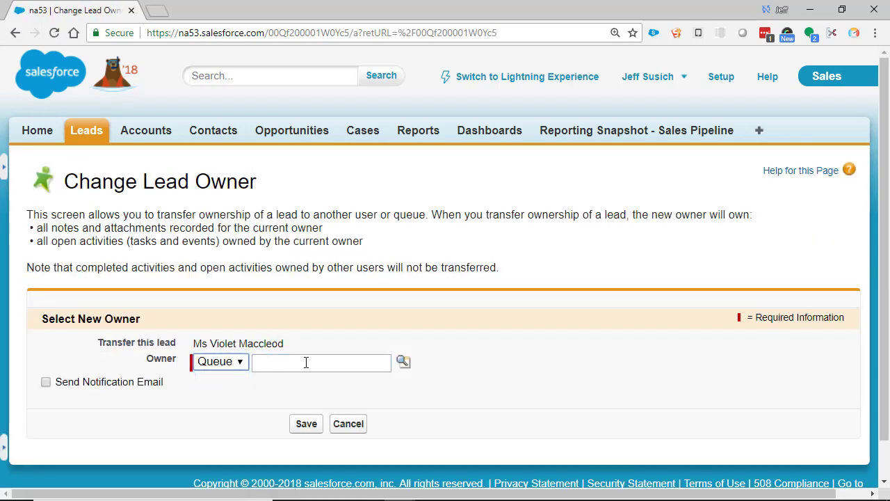
click(404, 362)
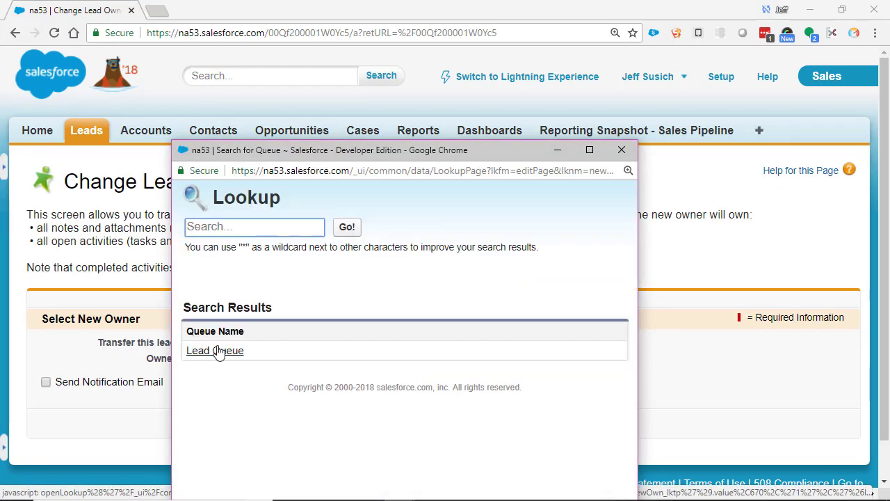
click(212, 352)
click(305, 424)
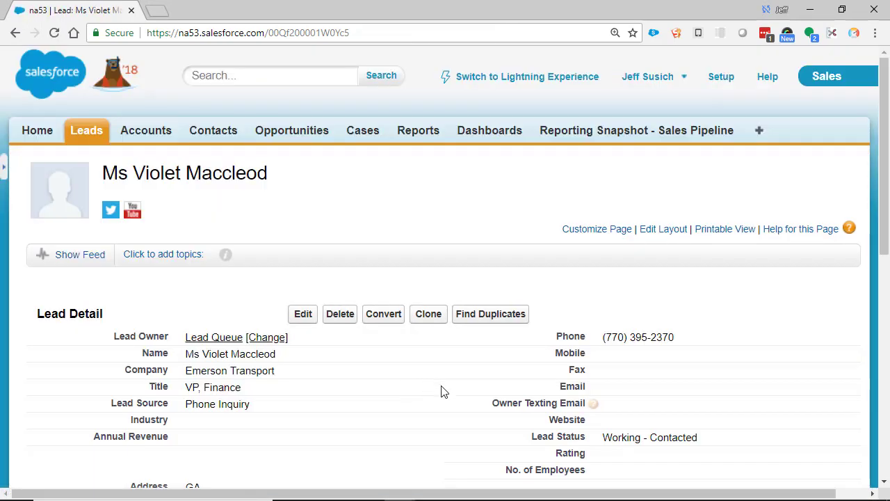
mouse_move(592, 405)
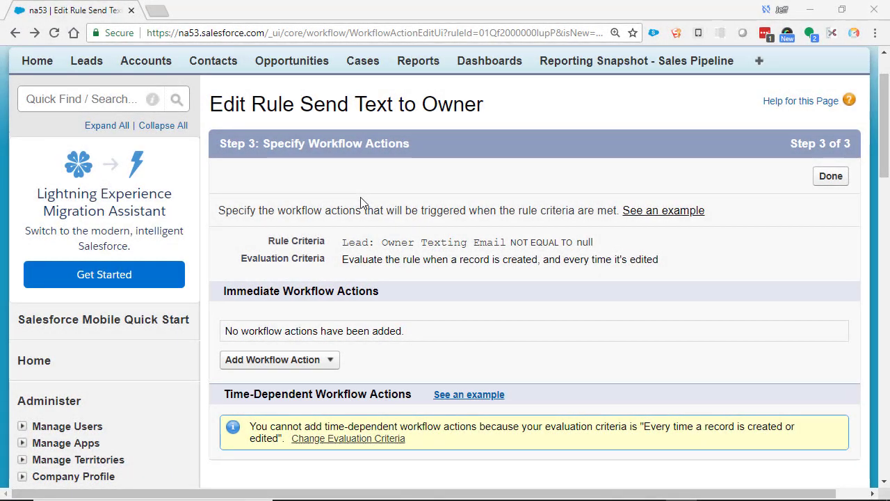
- Start a new email alert for the Send Text to Owner workflow rule and add the email field Owner Texting Email as its recipient
click(331, 362)
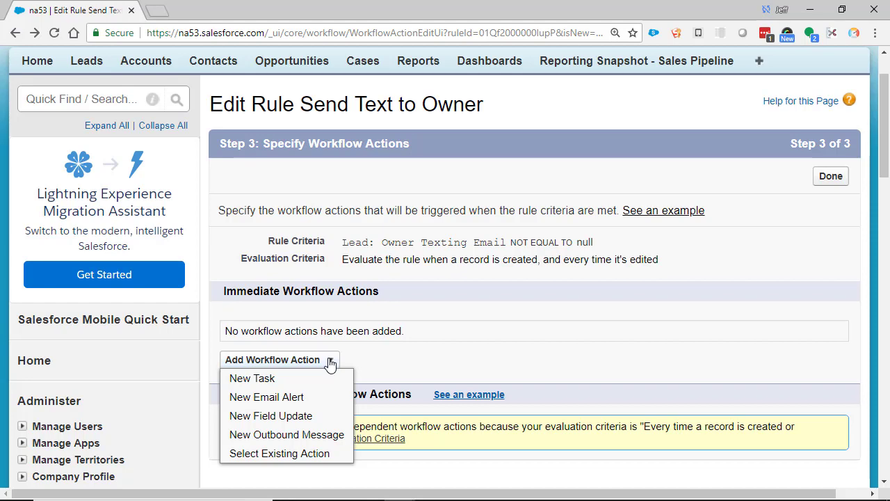
click(293, 397)
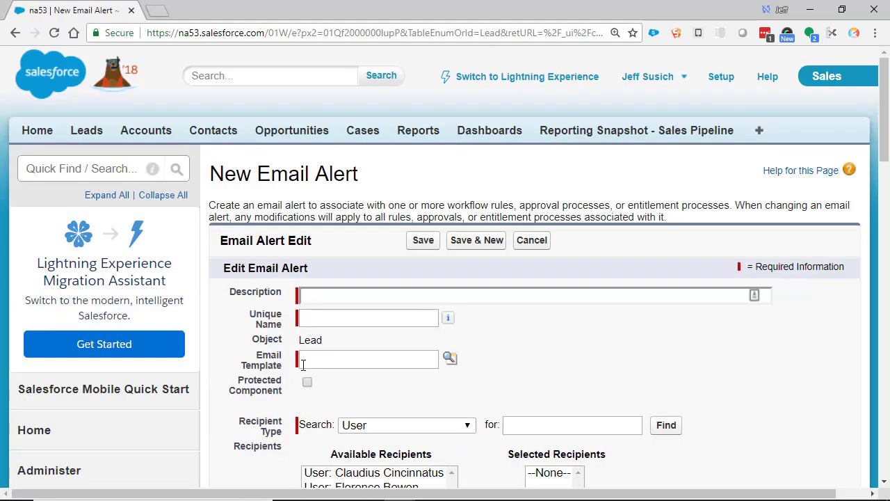
scroll(302, 368, down, 3)
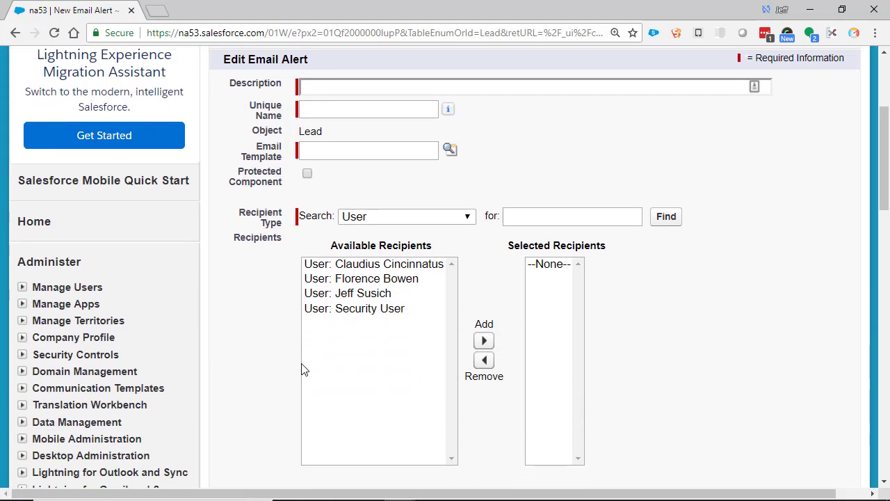
click(467, 217)
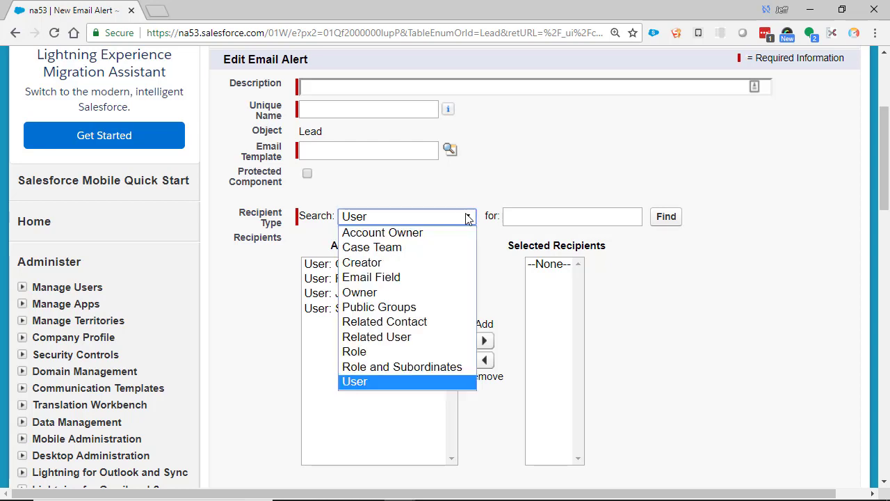
click(413, 277)
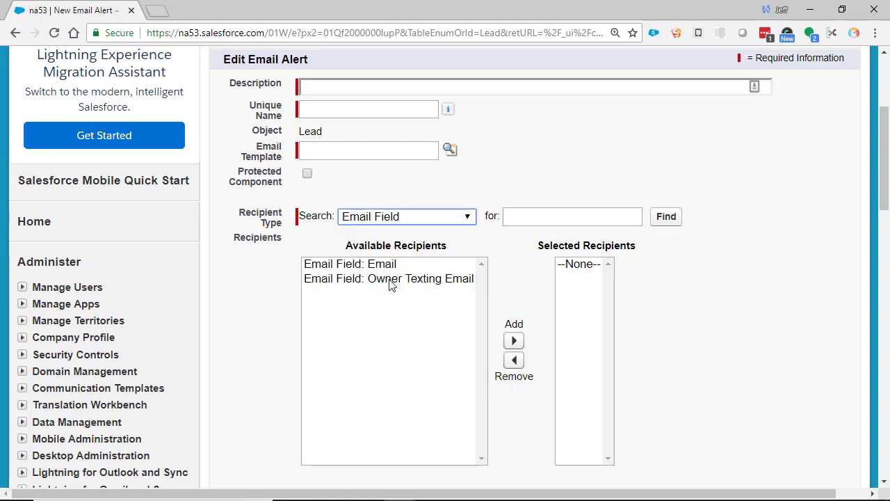
click(391, 281)
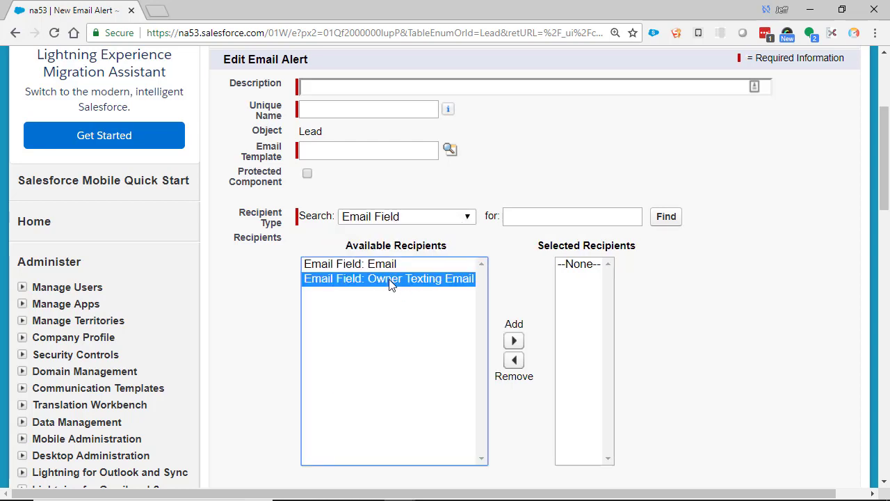
click(513, 341)
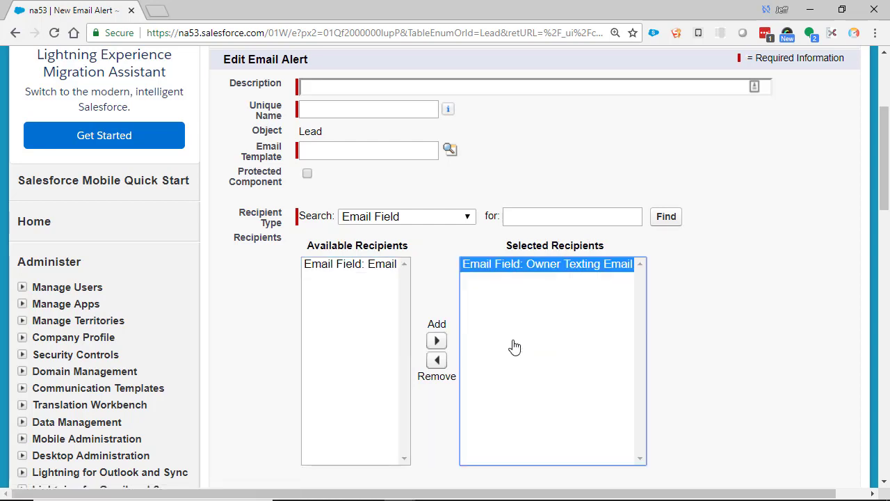